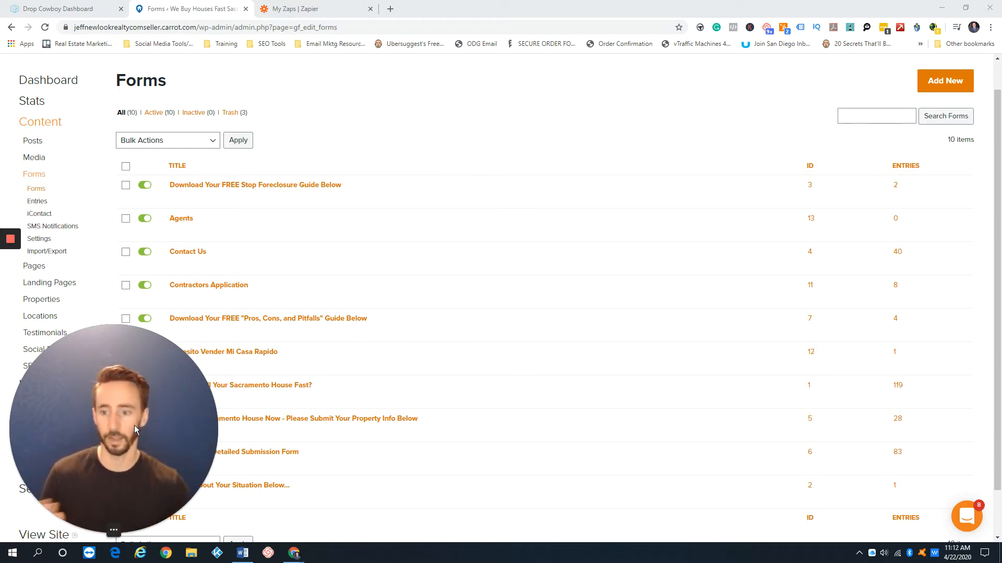
left_click(99, 530)
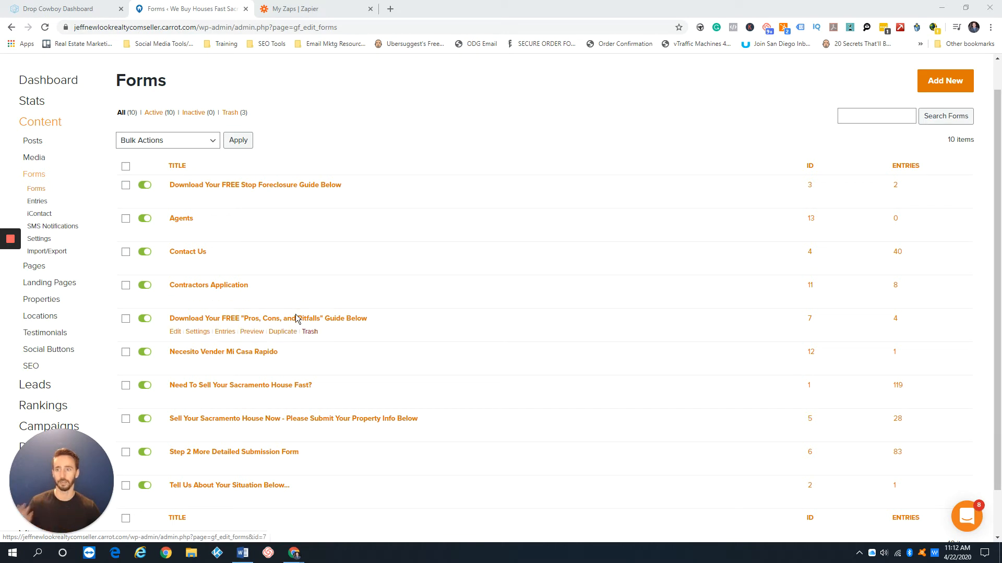
Step: Switch to Zapier, create a zap triggered by New Form Submission in Gravity Forms, and copy its webhook URL
left_click(303, 14)
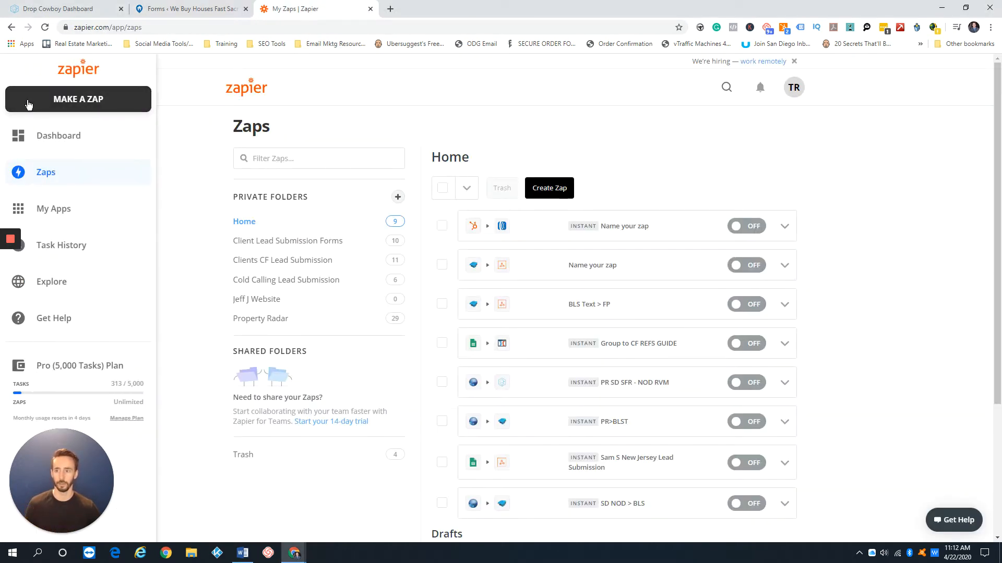
left_click(27, 100)
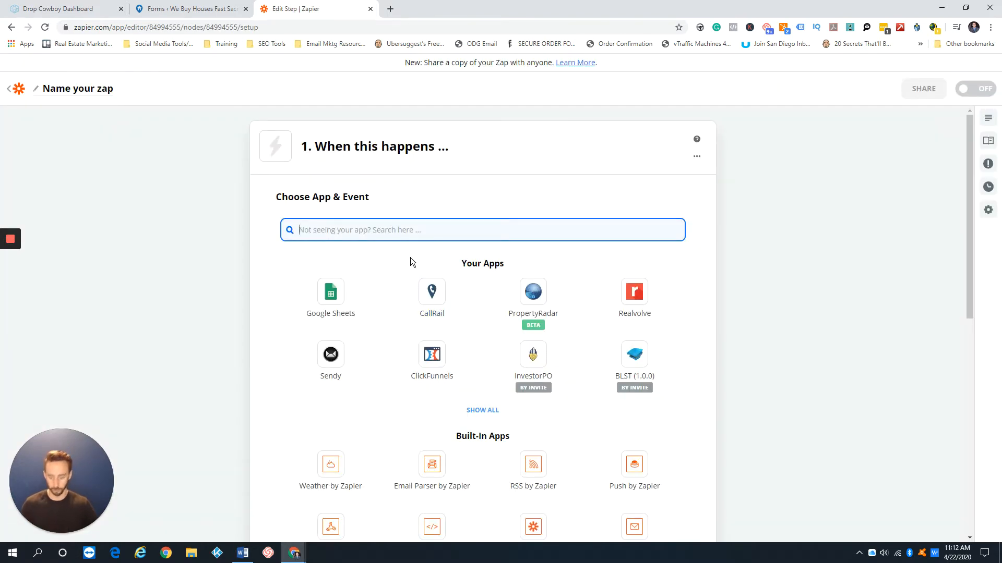
type("gravi")
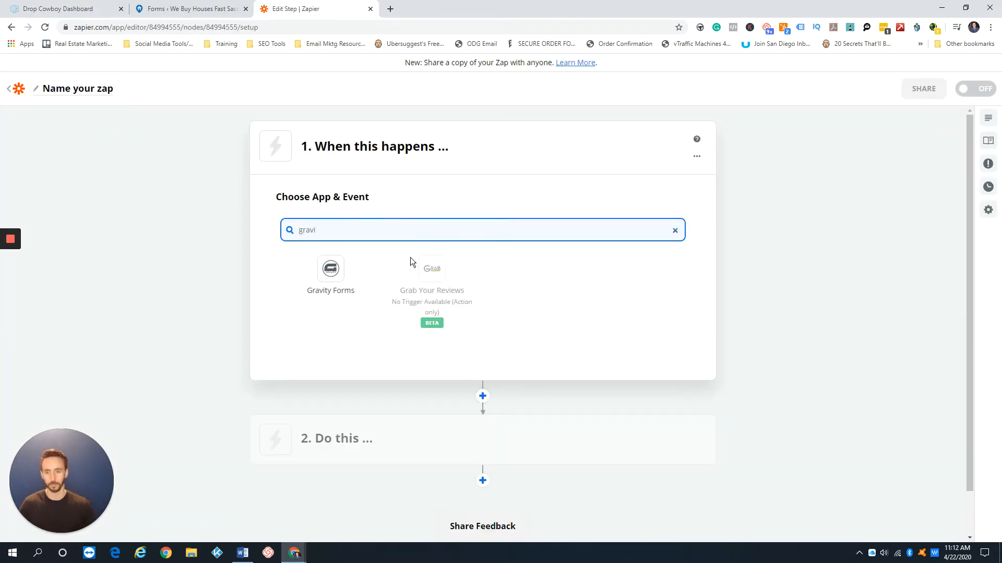
left_click(344, 277)
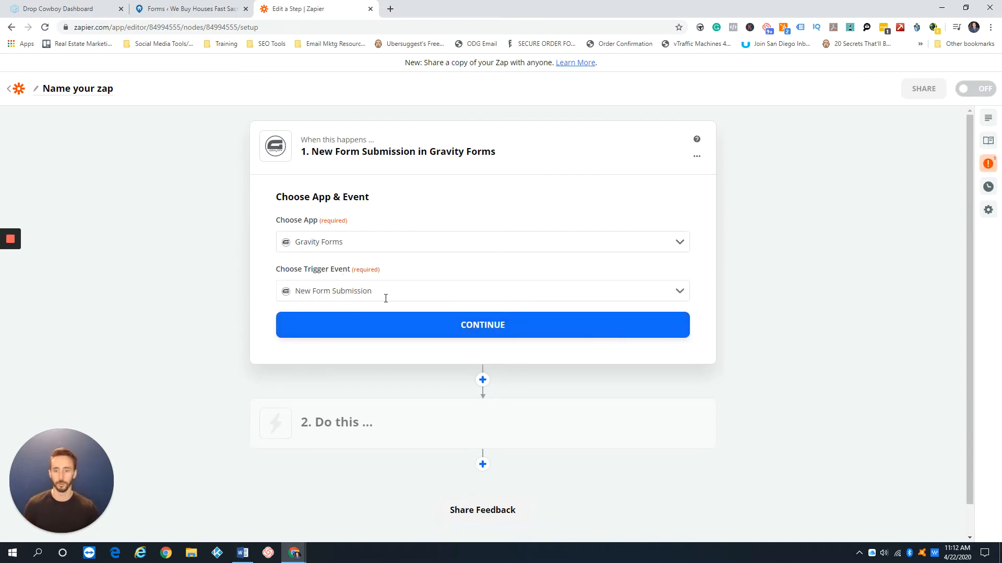
left_click(465, 328)
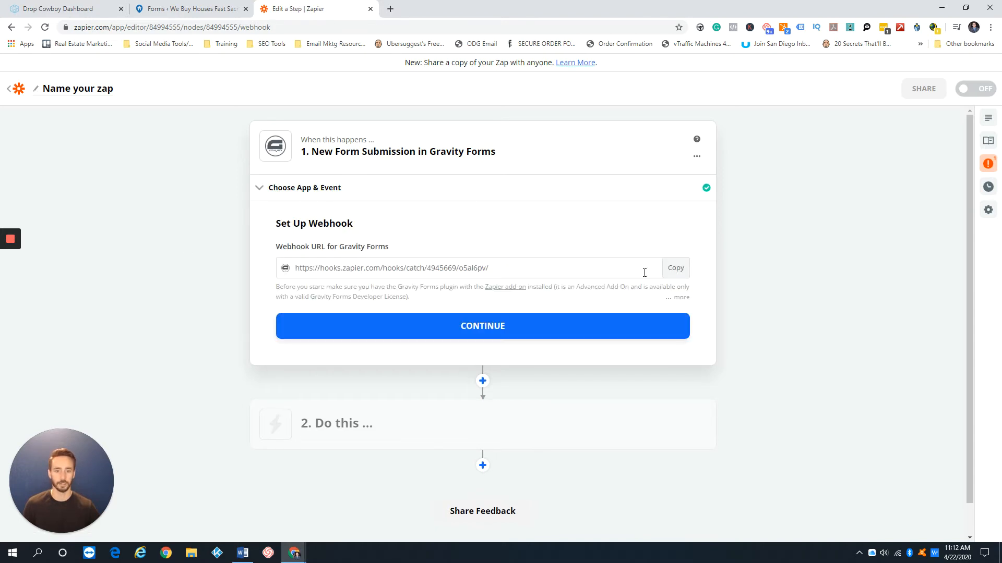
left_click(674, 269)
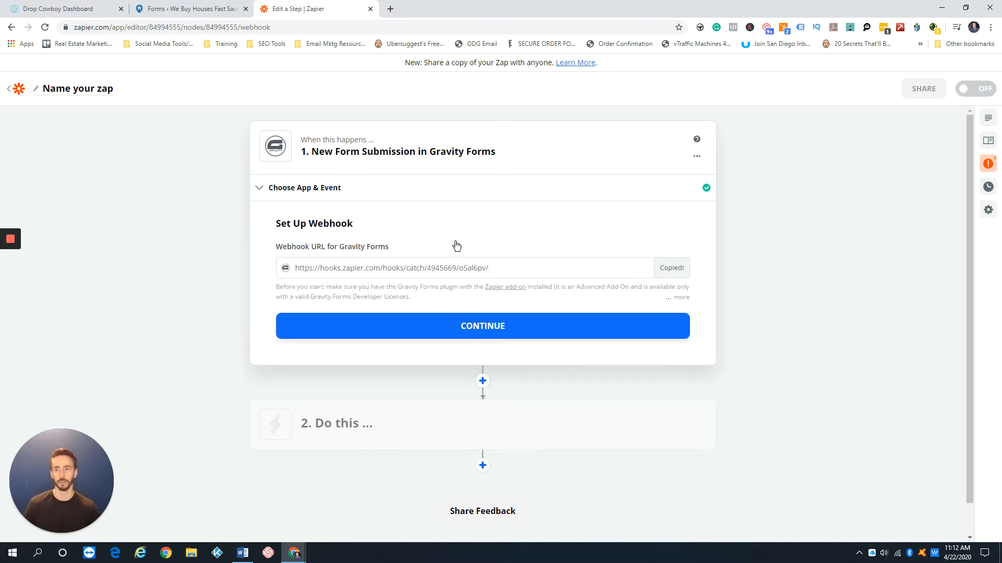
Step: Switch to the Carrot site, add a new Zapier feed to the Contact Us form, and name it Drop Cowboy RVM
left_click(187, 9)
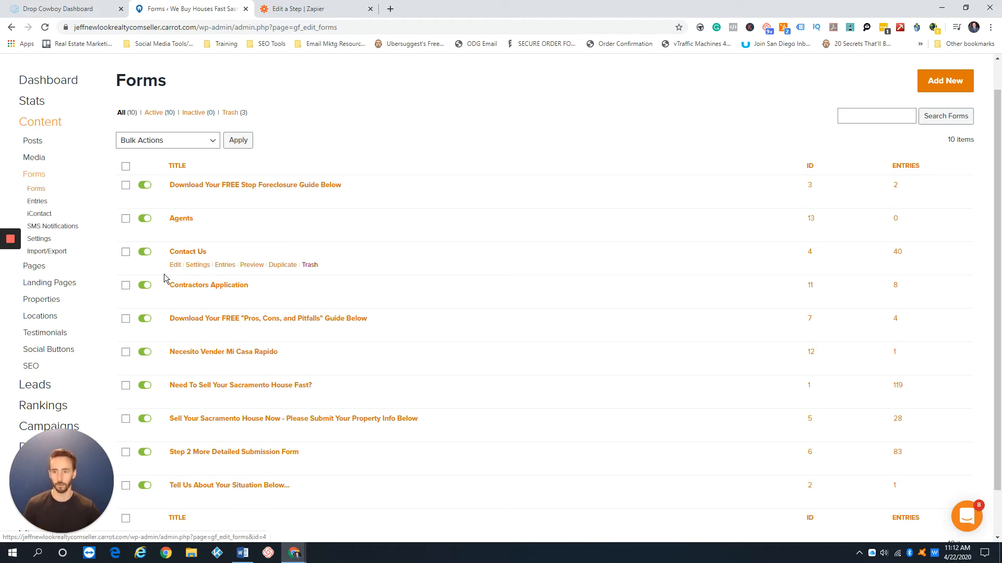
mouse_move(202, 267)
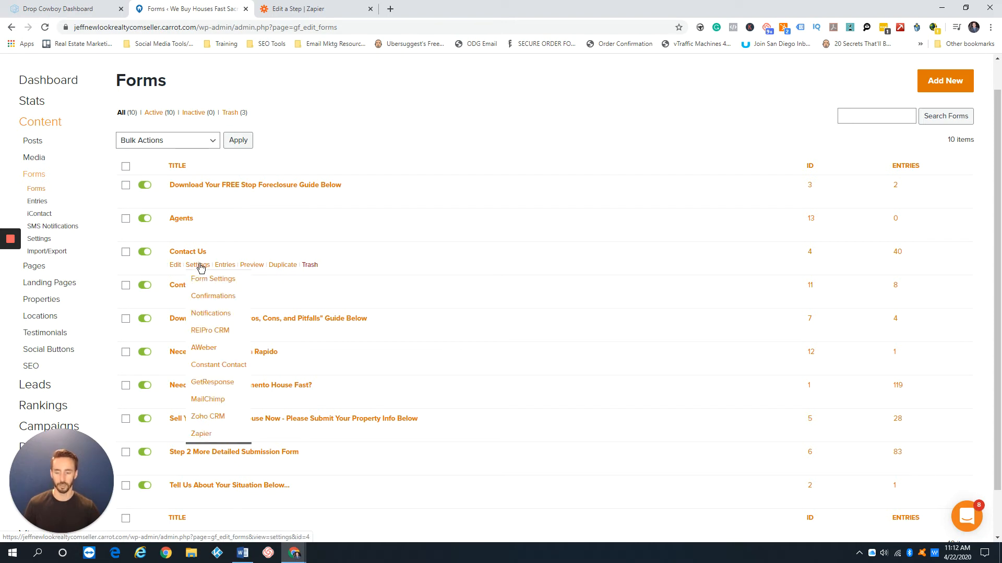
left_click(211, 436)
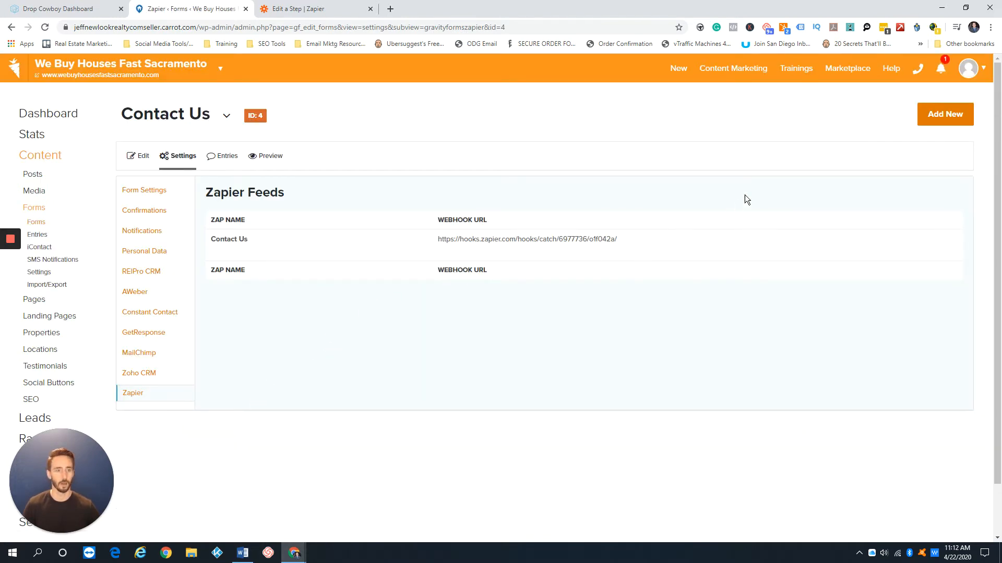
left_click(935, 119)
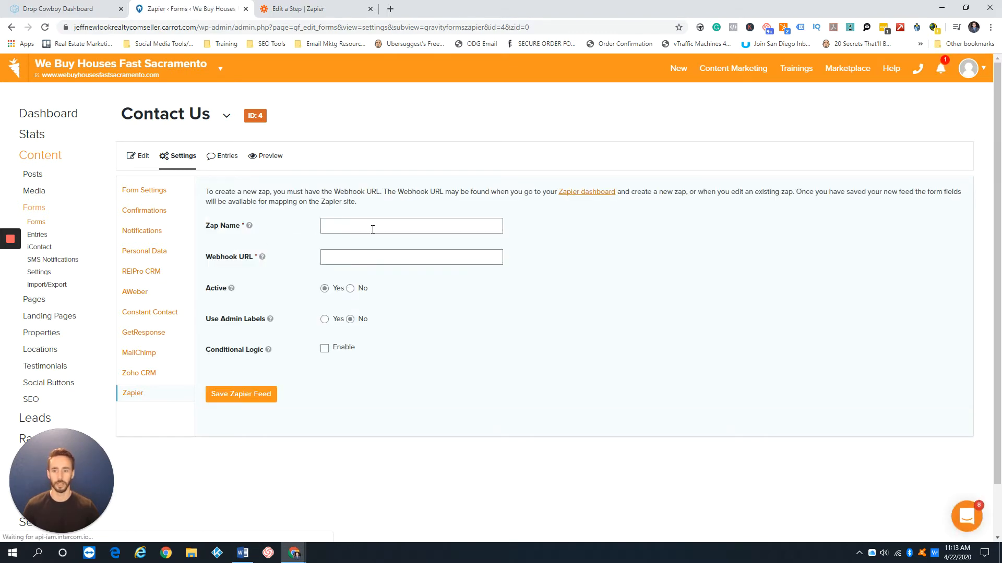
left_click(406, 230)
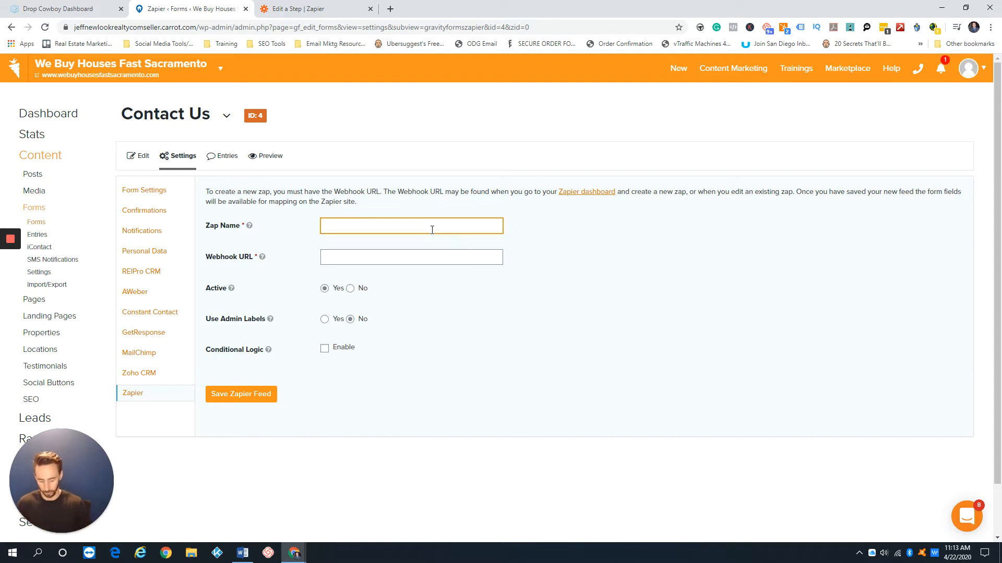
type("Drop")
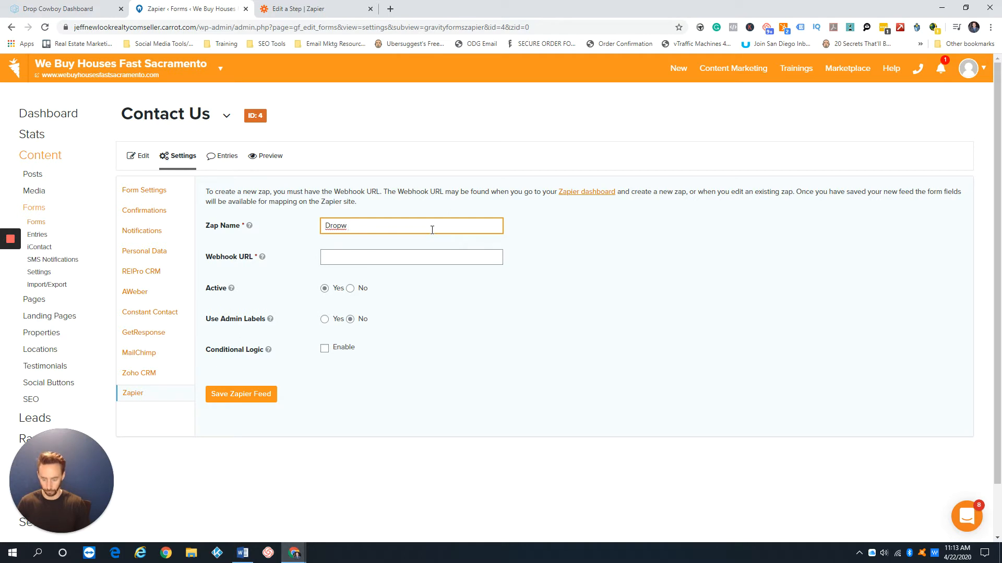
type(" Cowboy RVM")
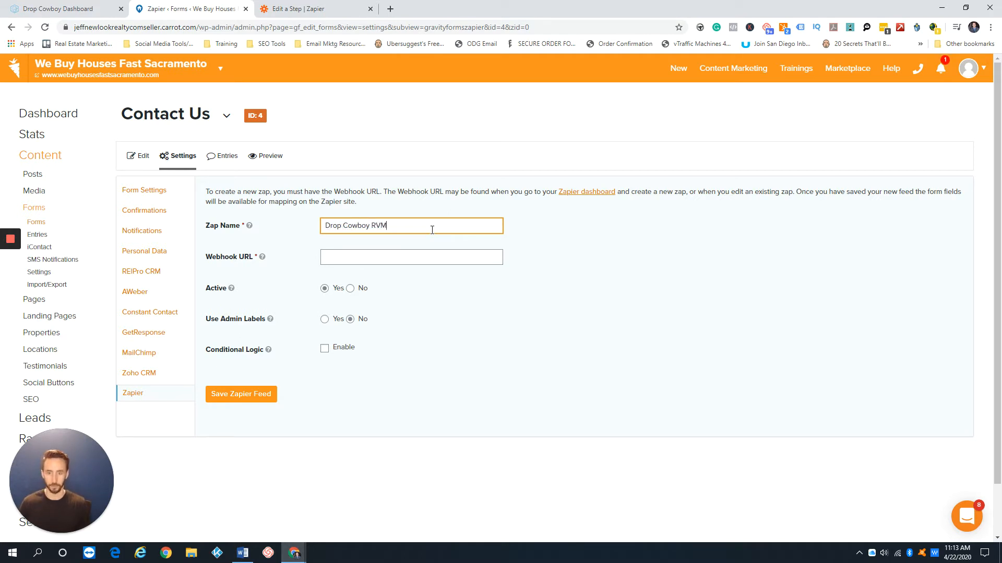
Step: Save the feed with the webhook URL copied from the zap in Zapier, and return to the form's Zapier feed list
left_click(438, 256)
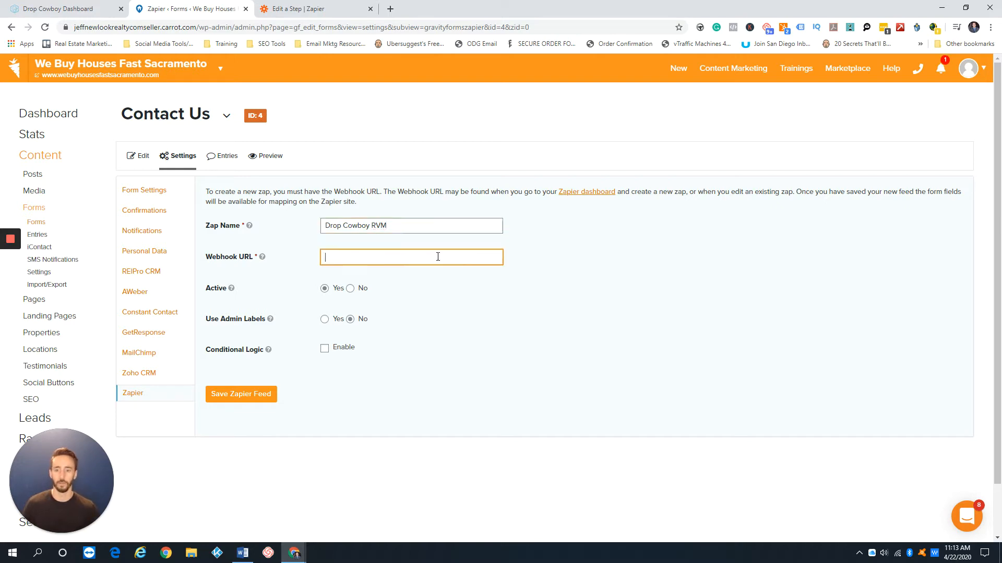
left_click(297, 9)
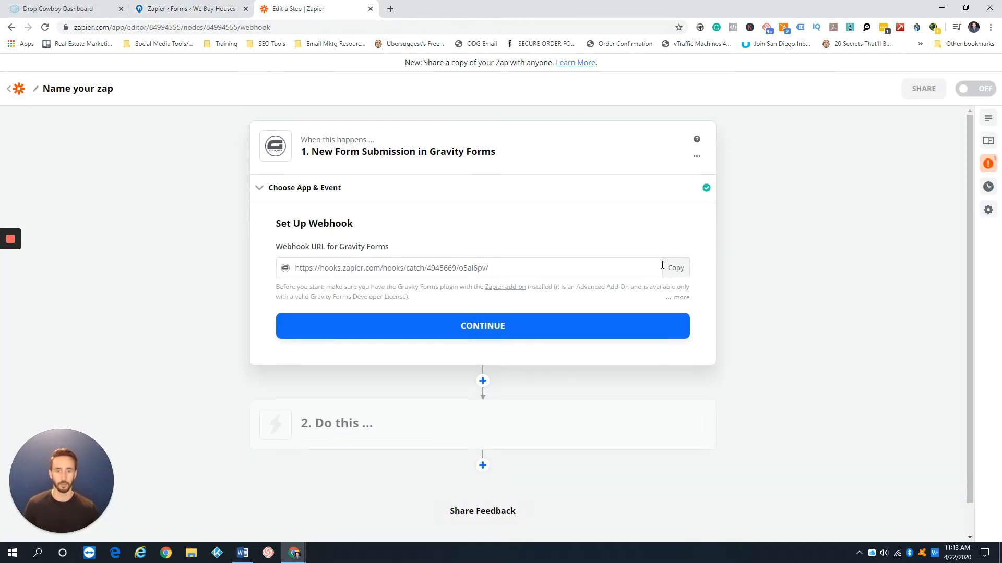
left_click(678, 268)
left_click(202, 8)
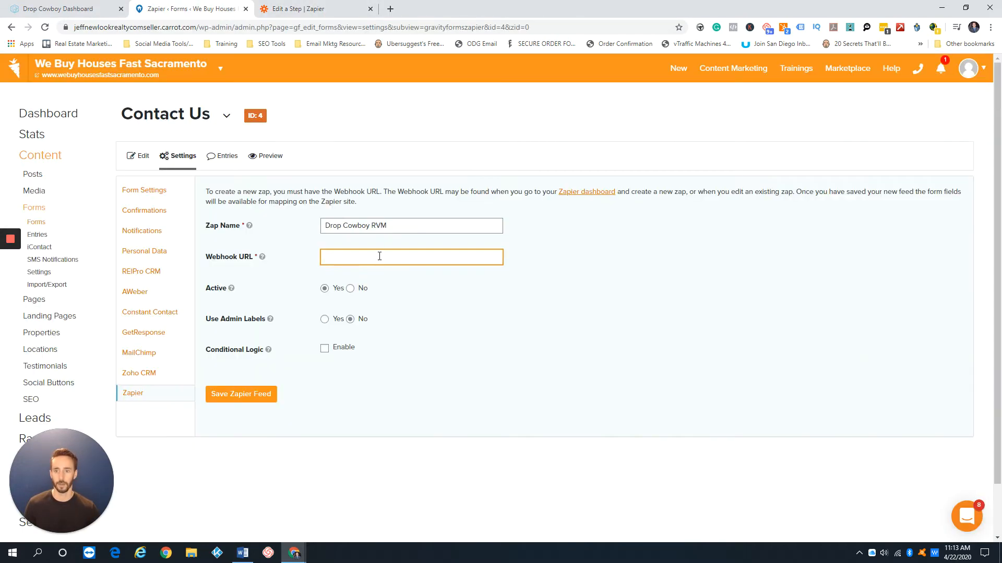
key("ctrl+v")
left_click(497, 336)
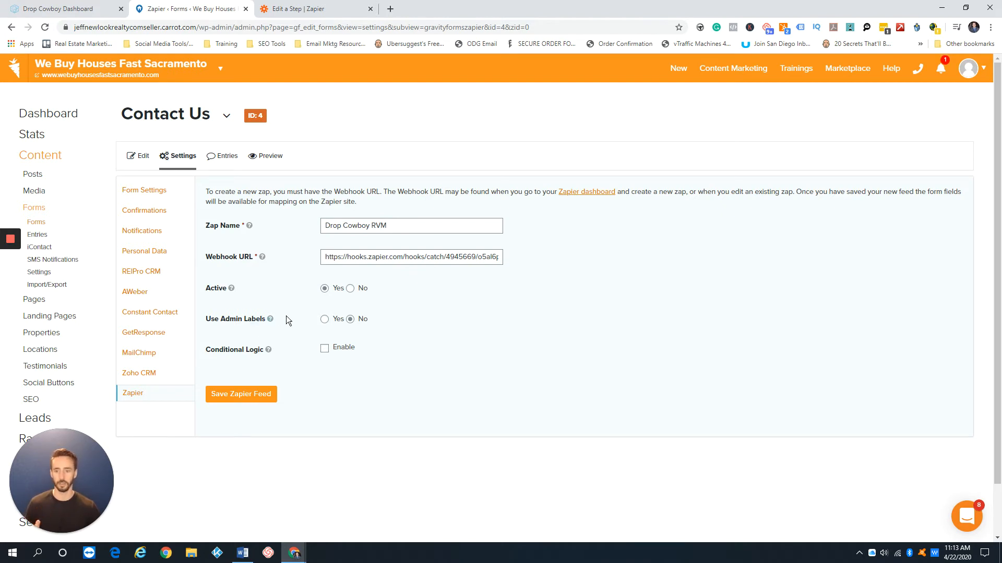
left_click(259, 397)
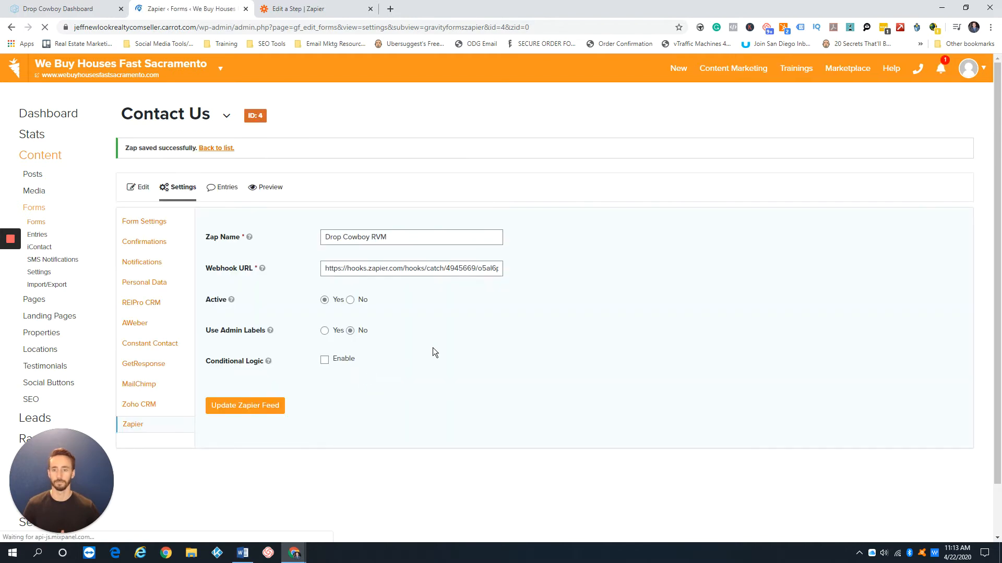
mouse_move(187, 197)
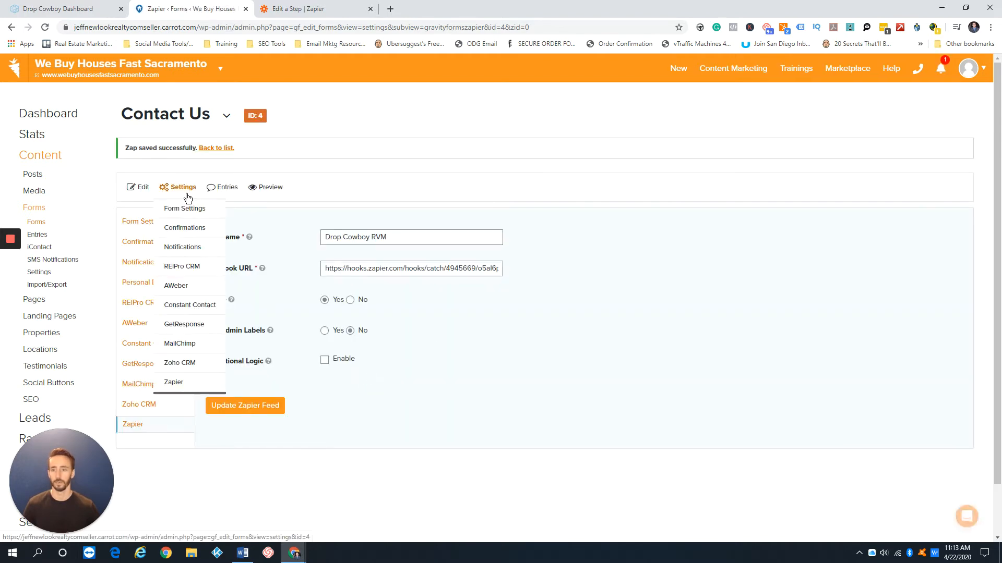
left_click(176, 383)
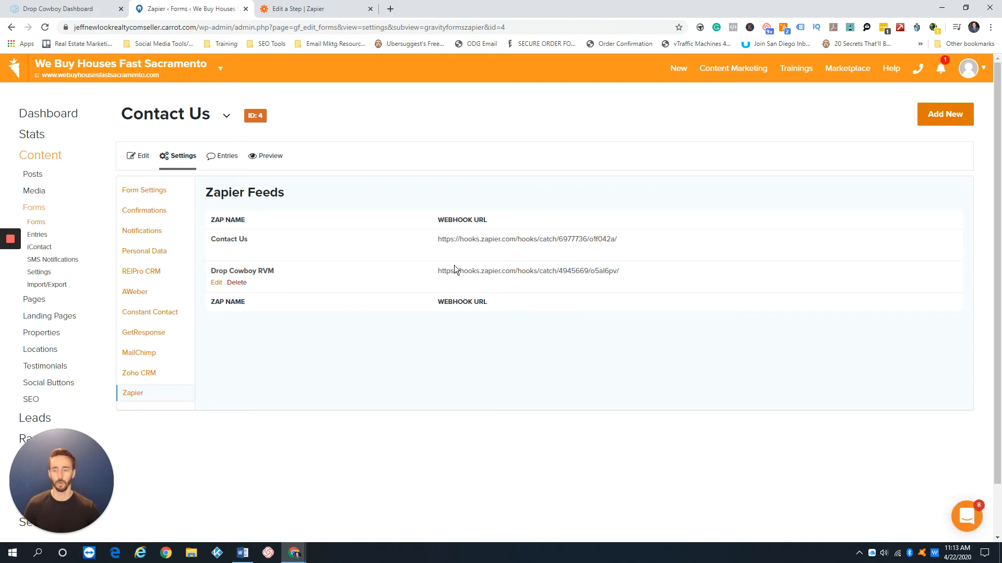
Step: Switch back to Zapier and complete the trigger's webhook setup to fetch sample form data
left_click(306, 13)
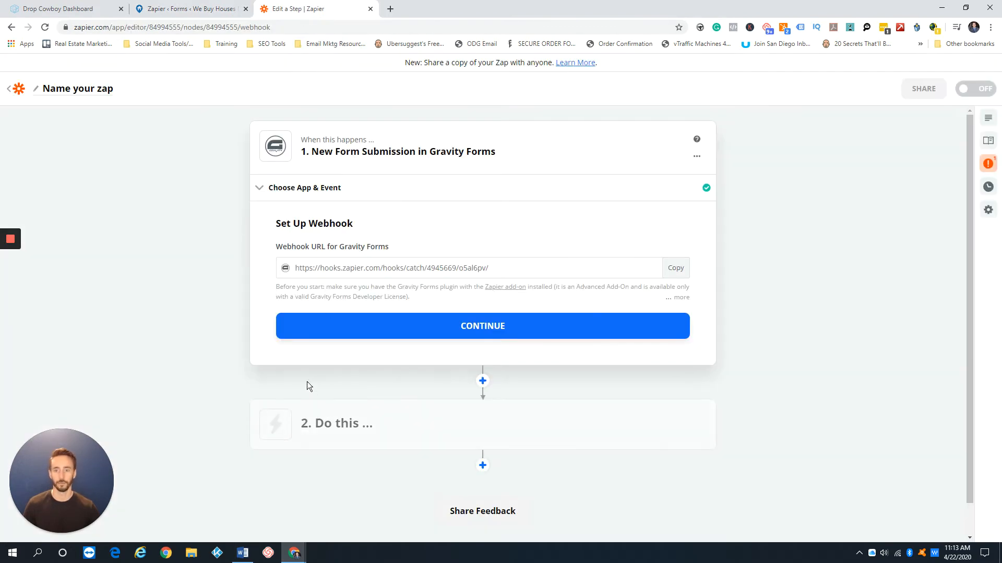
left_click(497, 326)
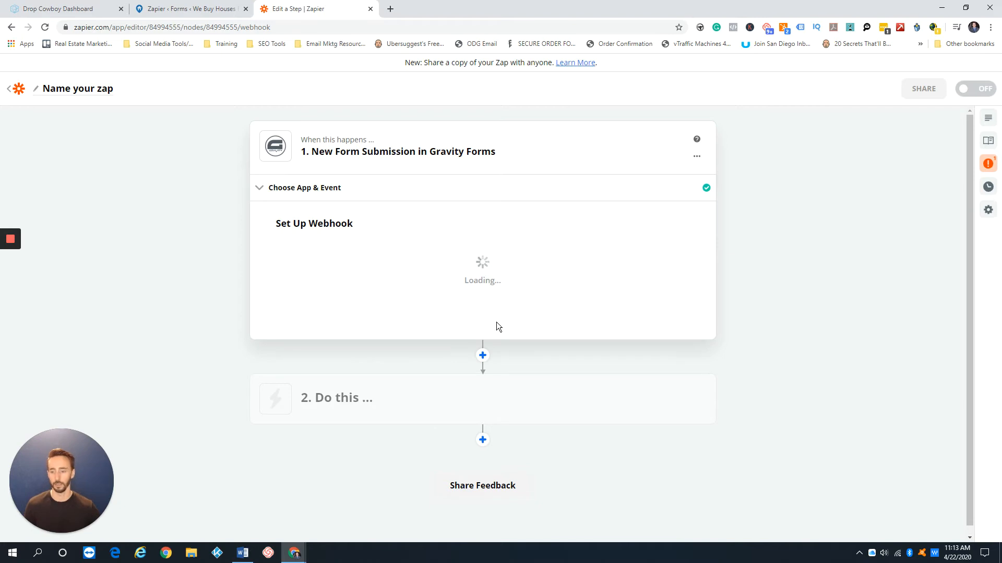
left_click(365, 311)
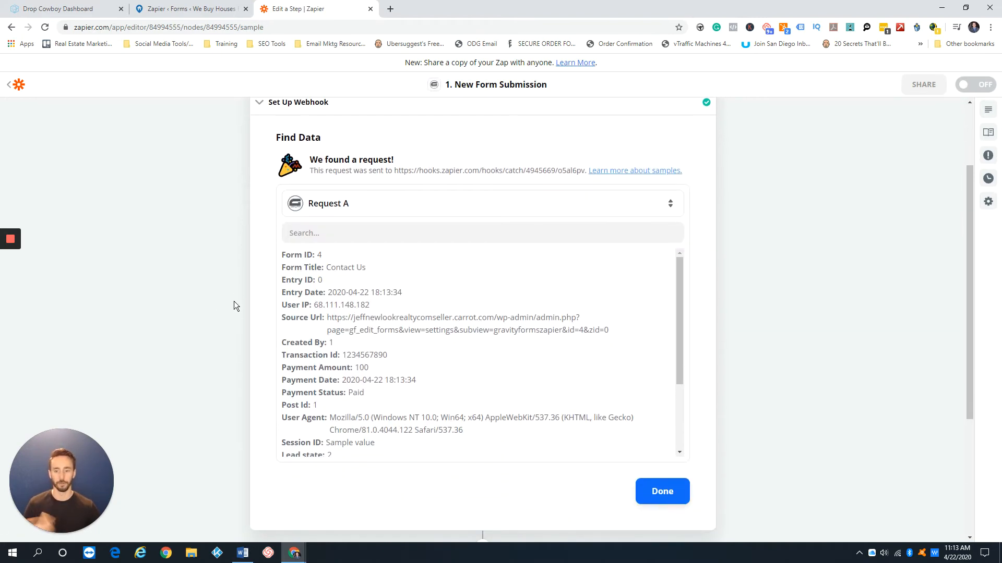
Step: Review the sample fields of Request A and accept it to finish the Gravity Forms trigger
scroll(464, 324, "down", 2)
scroll(462, 323, "down", 2)
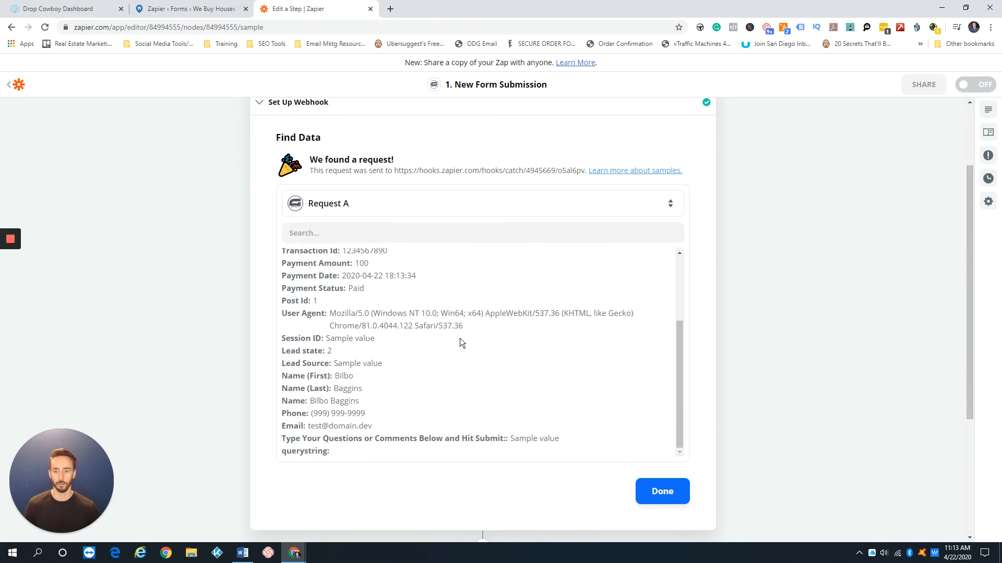
scroll(447, 344, "up", 3)
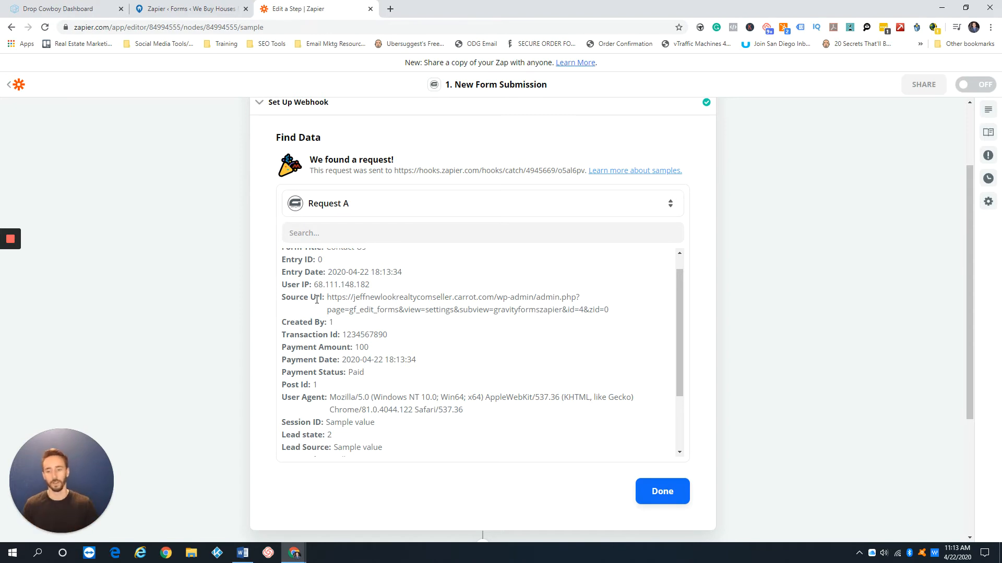
scroll(339, 308, "down", 4)
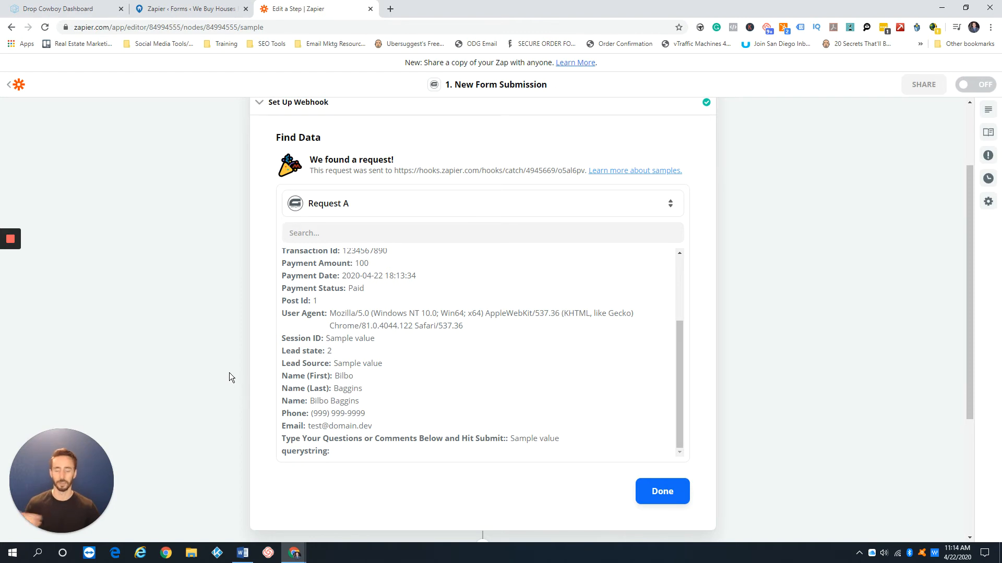
scroll(230, 376, "up", 2)
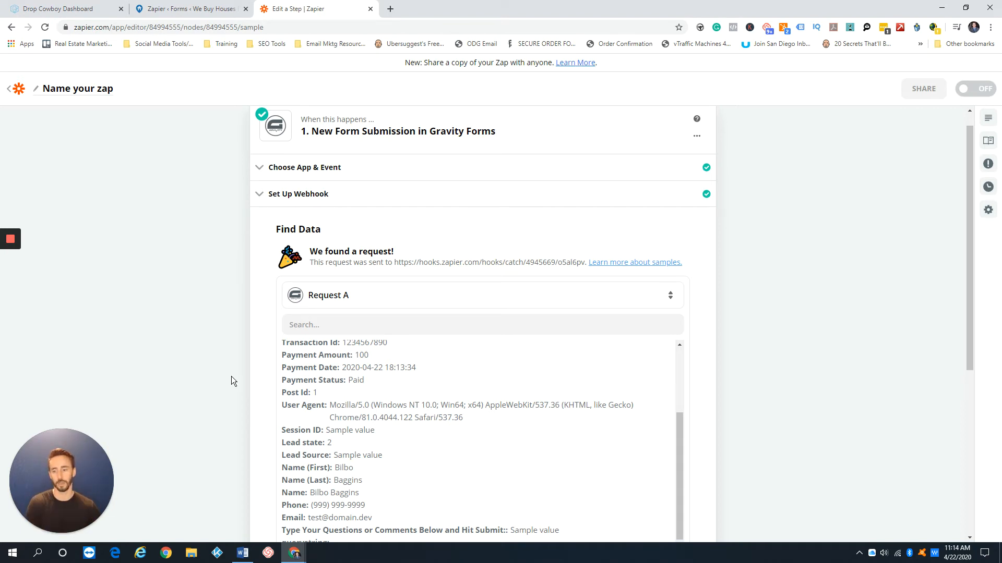
scroll(230, 377, "down", 5)
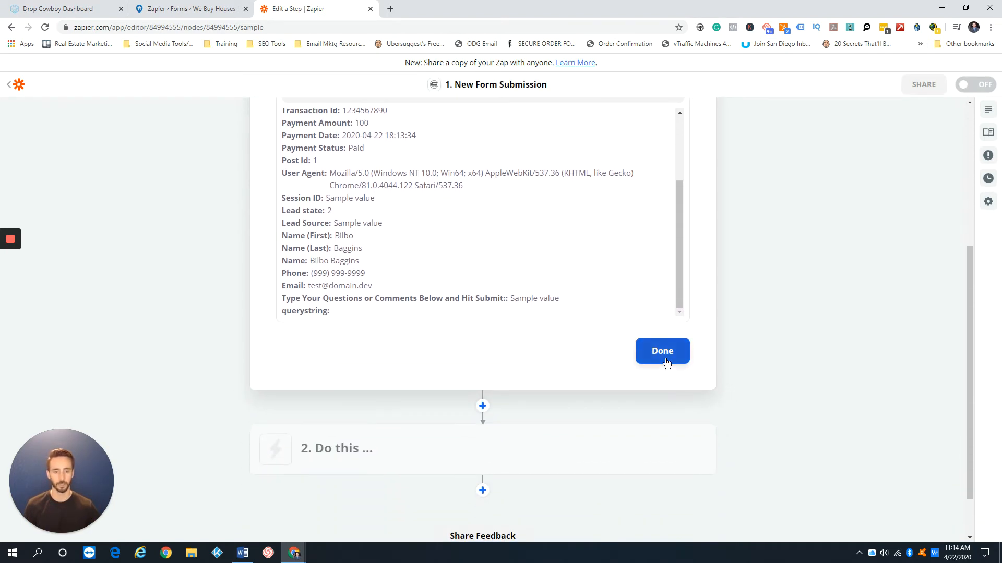
left_click(662, 352)
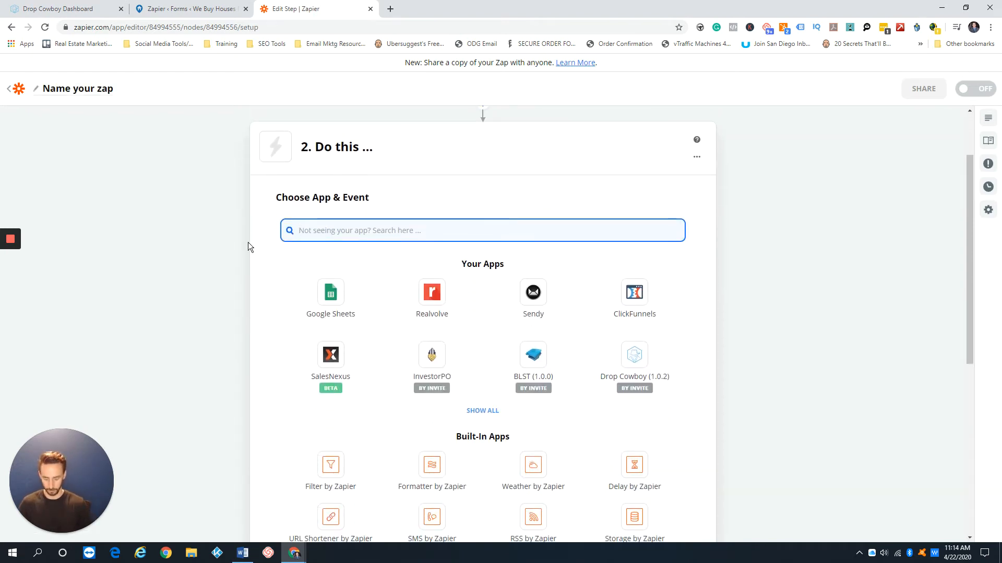
Step: Set the zap's action to Send Voicemail in Drop Cowboy (1.0.2) and continue to the account choice
type("drop")
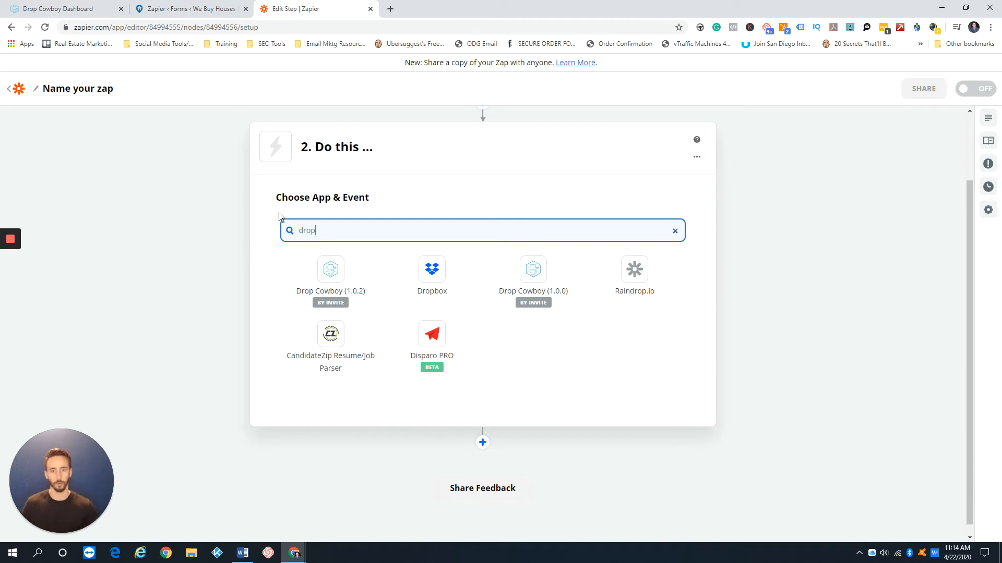
left_click(334, 276)
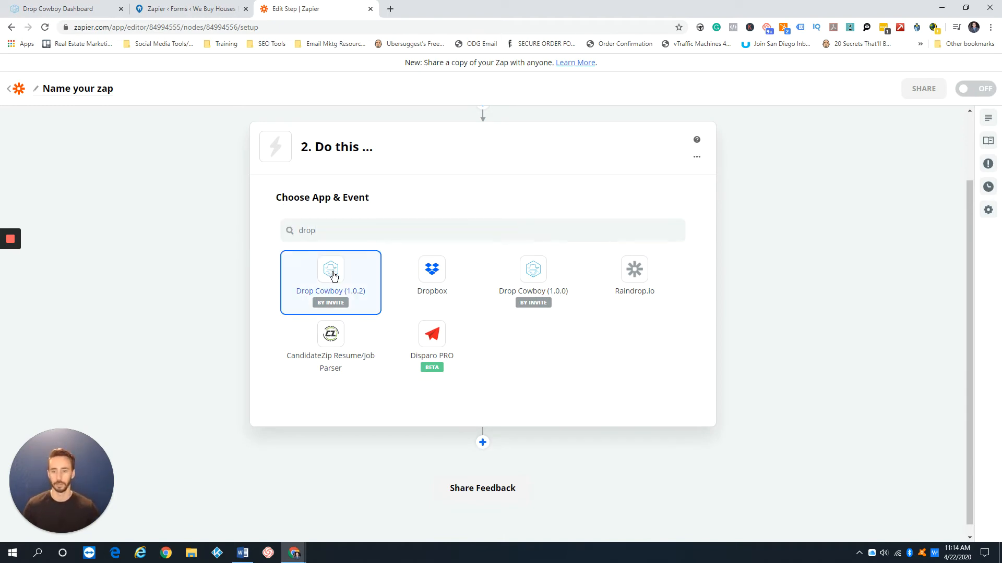
left_click(379, 336)
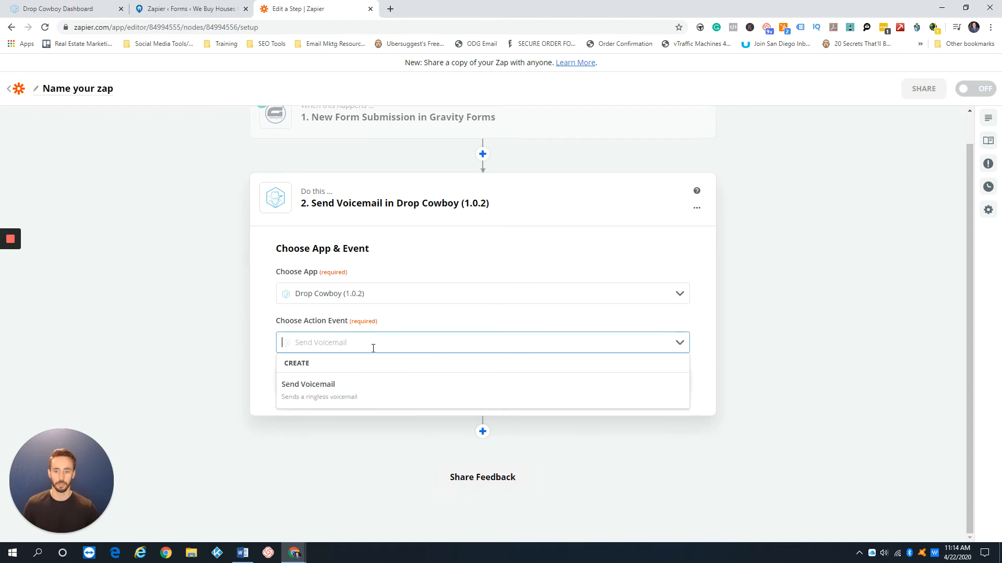
left_click(338, 393)
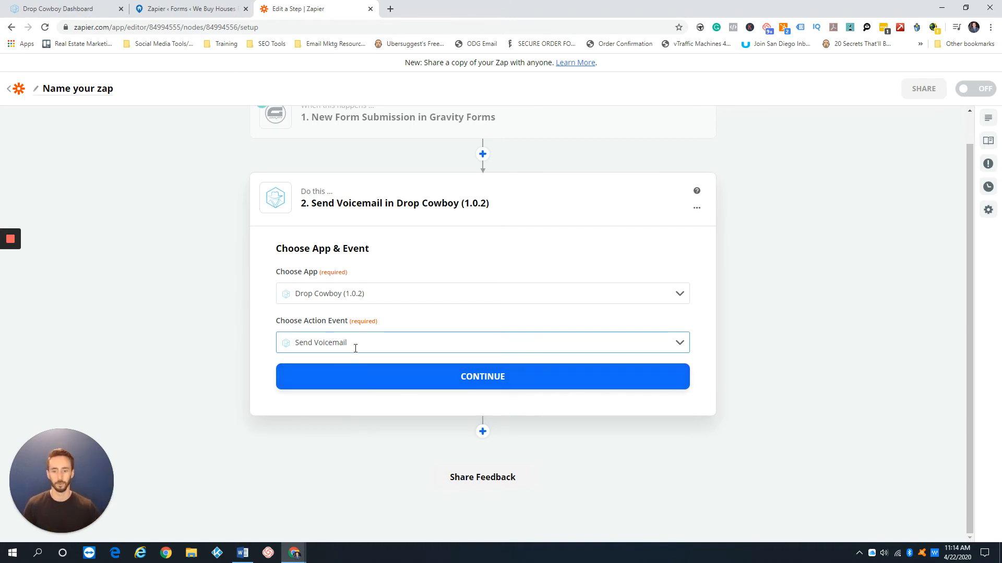
left_click(441, 377)
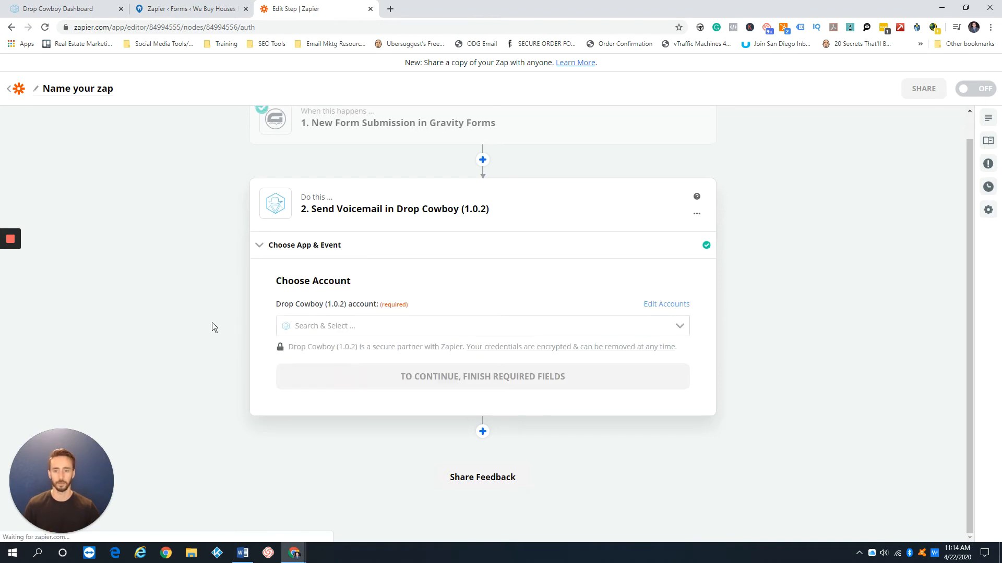
Step: Select the existing Drop Cowboy (1.0.2) account for the voicemail action and continue to its customization
left_click(440, 330)
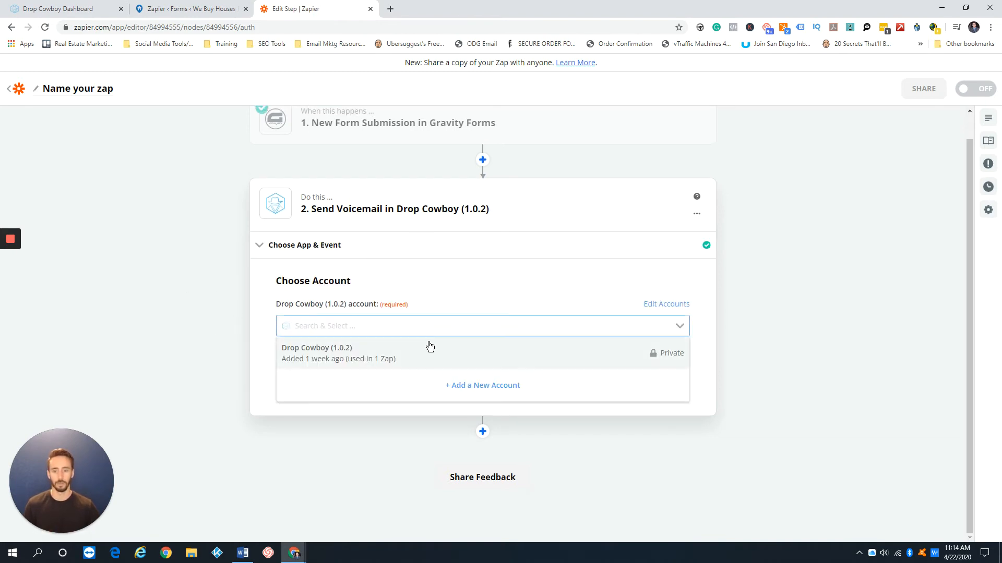
left_click(428, 345)
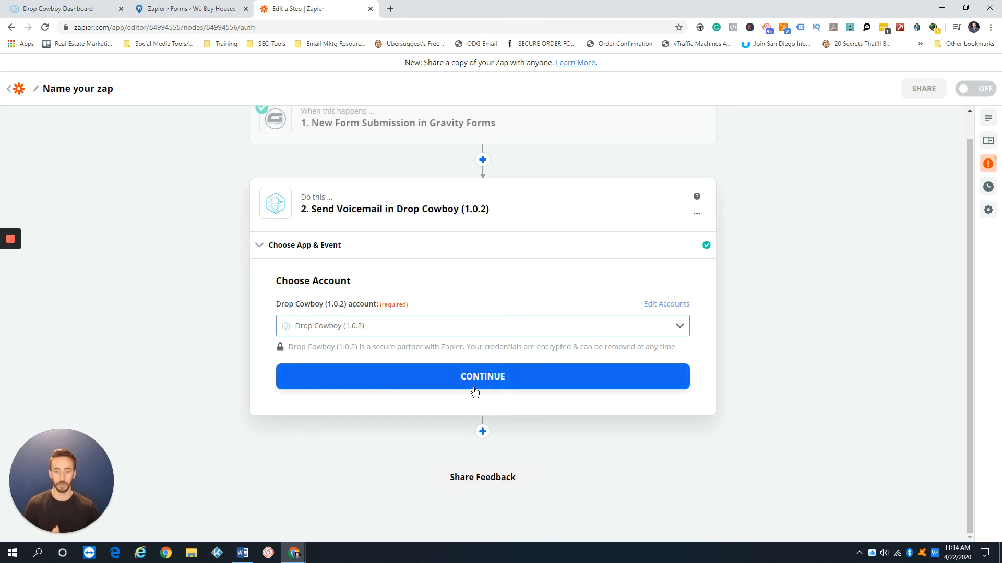
left_click(501, 381)
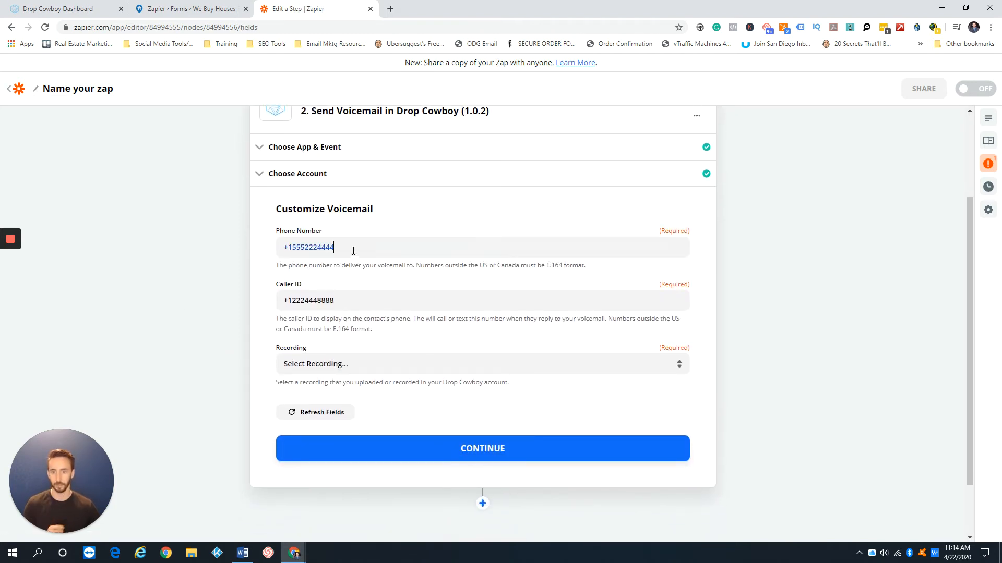
Step: Replace the placeholder in the voicemail's Phone Number field with the Phone value from the Gravity Forms submission
left_click(360, 252)
key("BackSpace")
key("BackSpace")
key("BackSpace")
key("BackSpace")
key("BackSpace")
key("BackSpace")
key("BackSpace")
key("BackSpace")
key("BackSpace")
key("BackSpace")
key("BackSpace")
key("BackSpace")
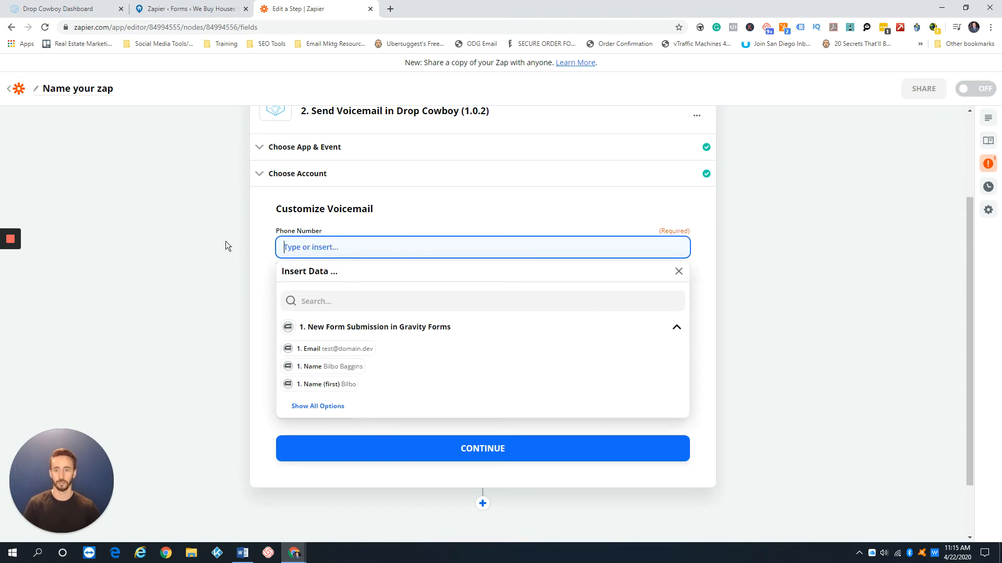
left_click(218, 239)
left_click(329, 250)
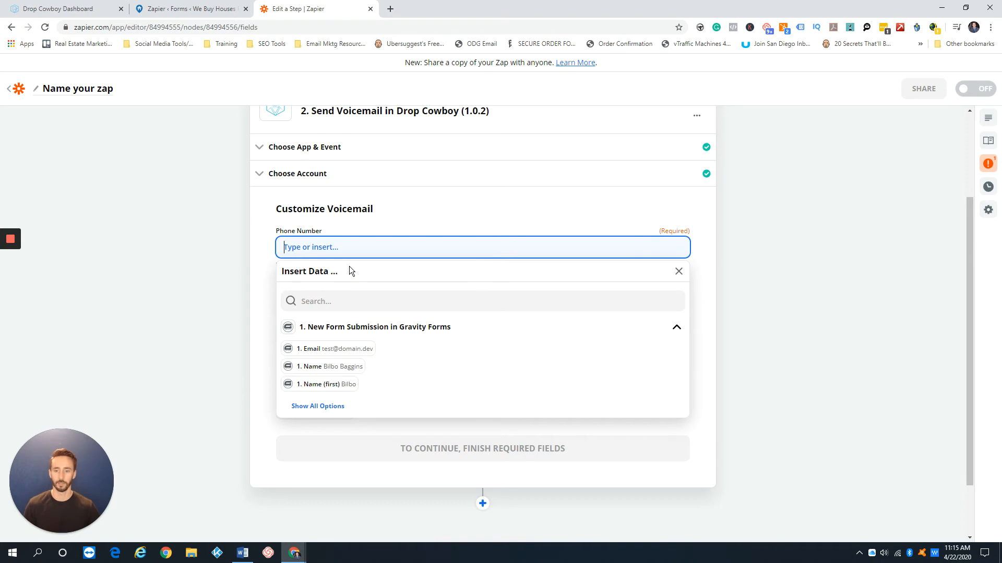
left_click(323, 408)
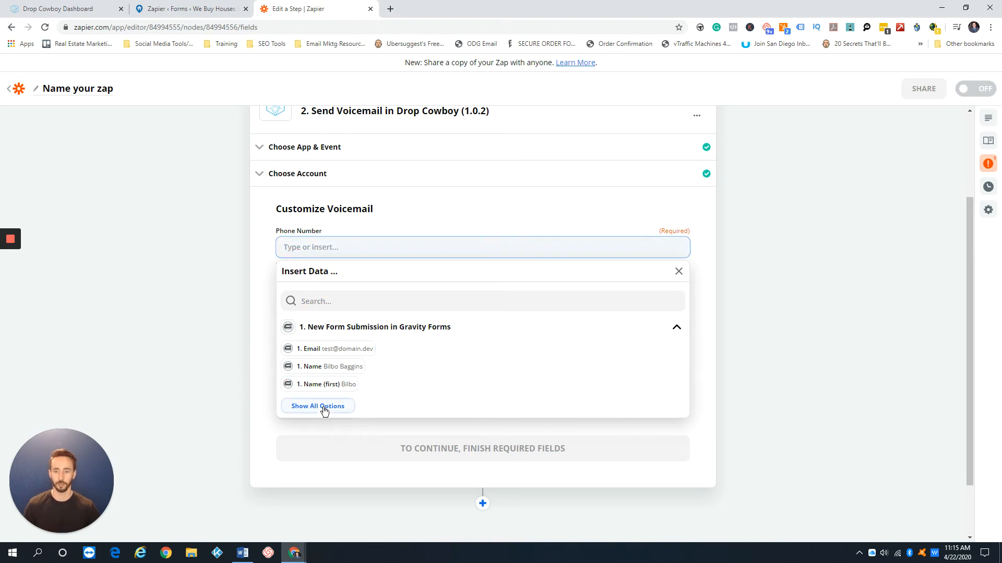
scroll(403, 374, "down", 2)
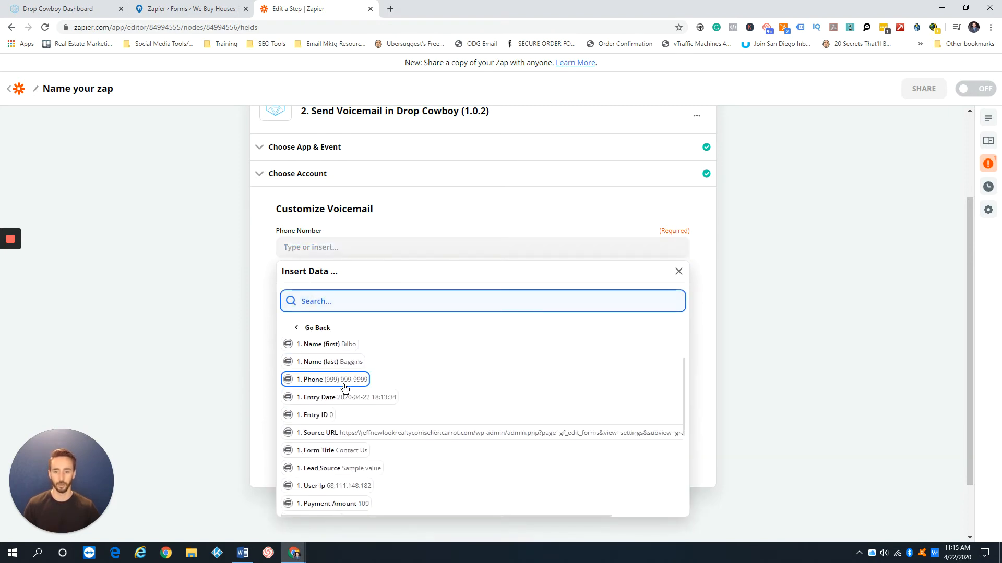
left_click(334, 380)
left_click(221, 314)
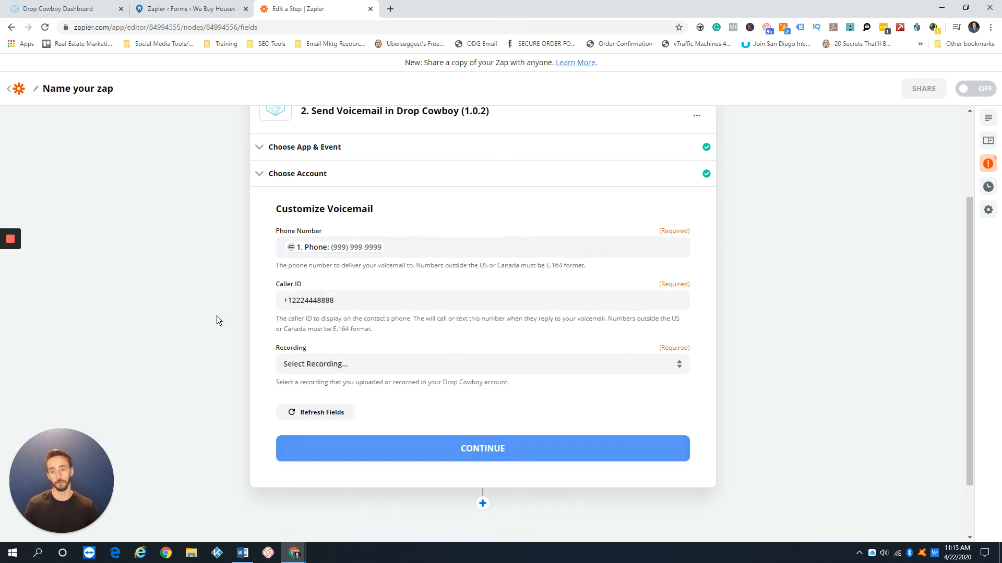
scroll(224, 300, "down", 1)
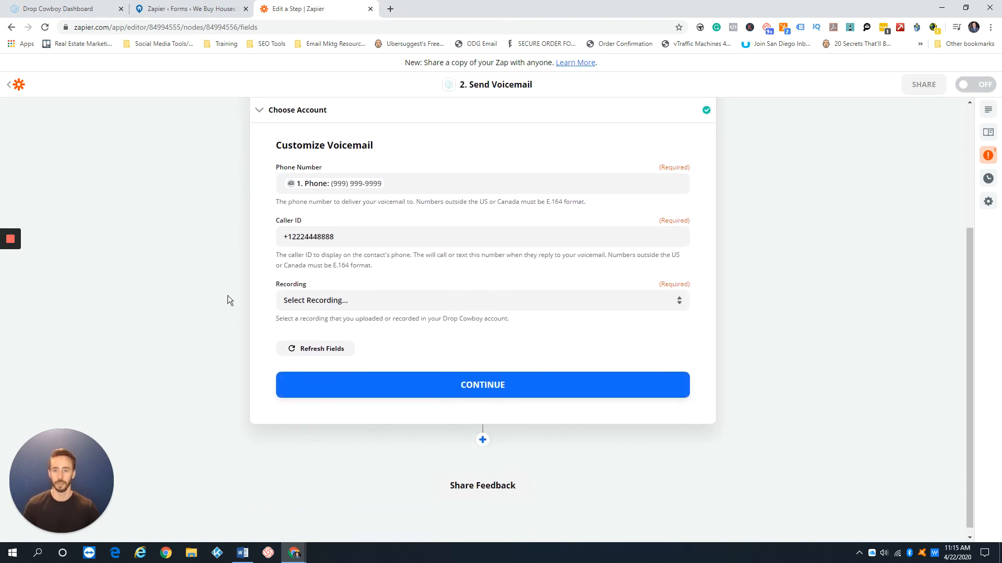
left_click(347, 229)
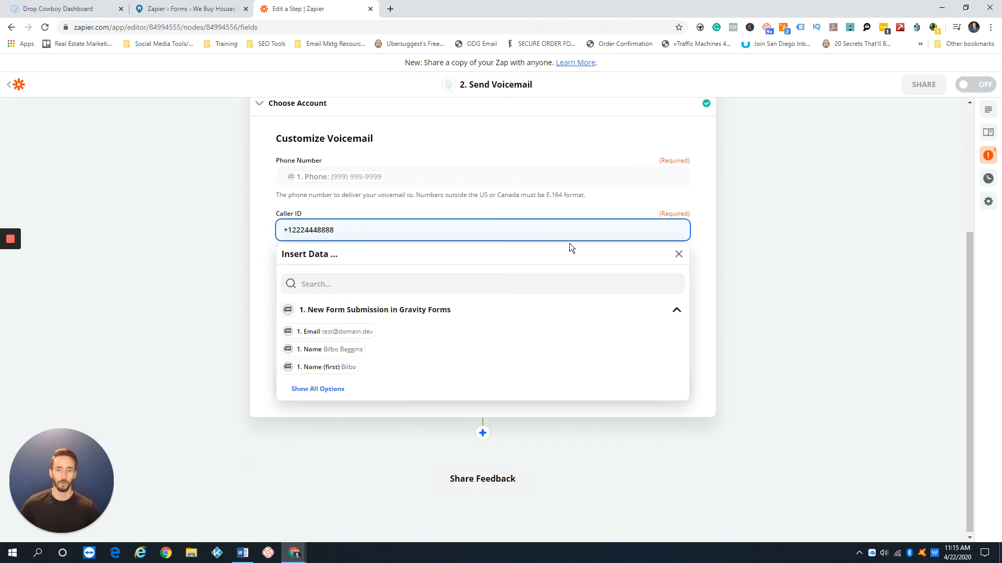
left_click(698, 222)
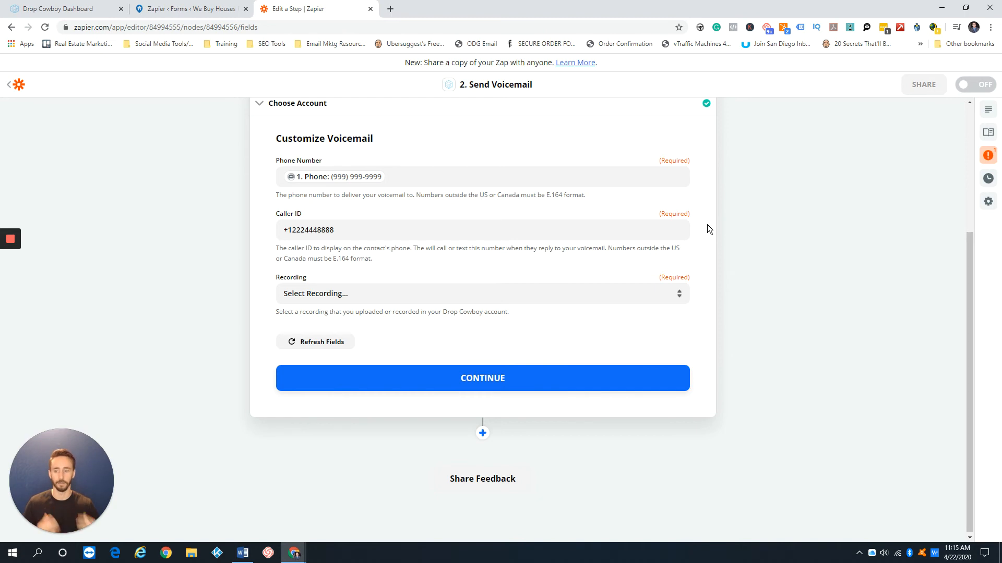
left_click(384, 231)
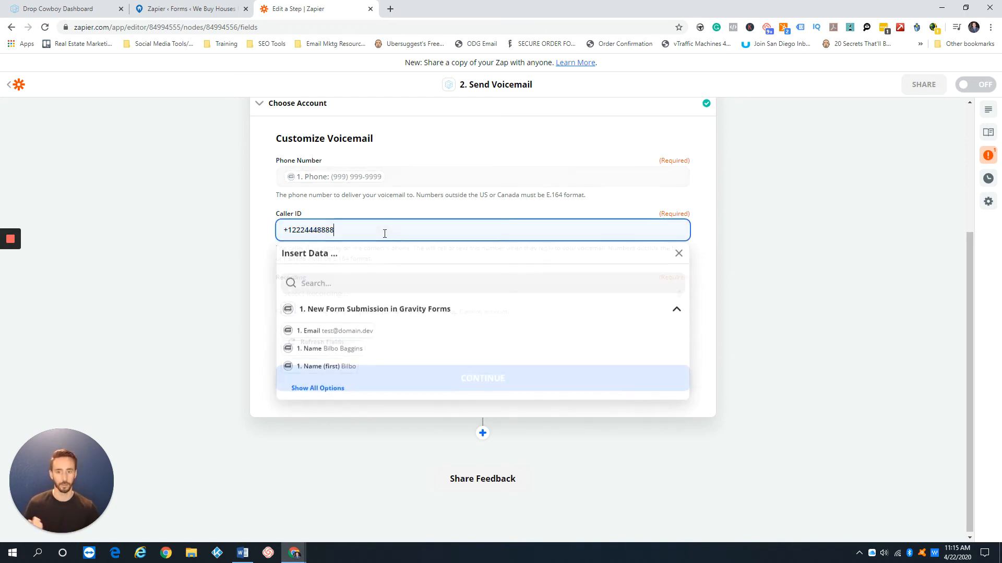
left_click(262, 239)
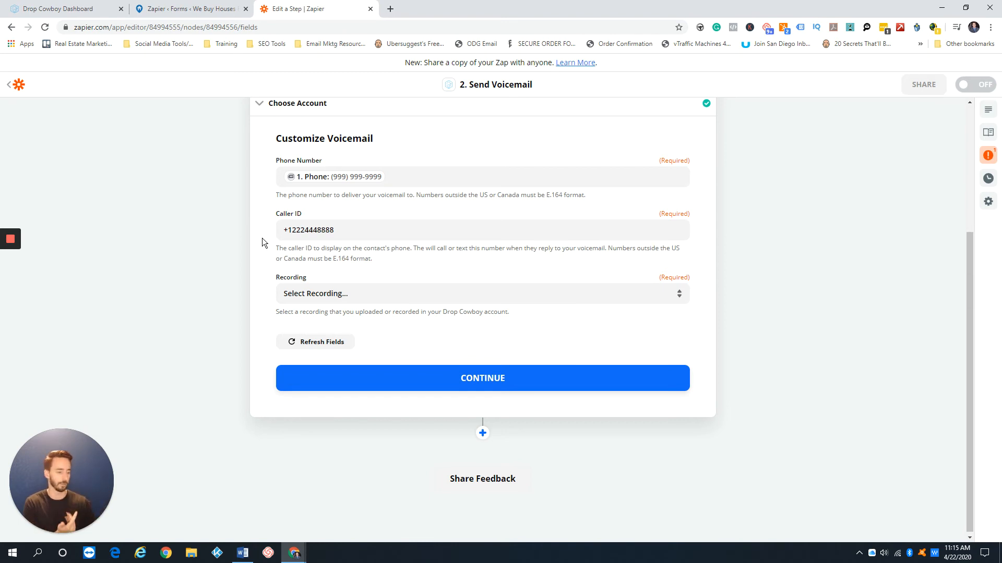
Step: Open the voicemail action's recording choices, and switch to Drop Cowboy to view the account's uploaded recordings
left_click(361, 294)
left_click(352, 319)
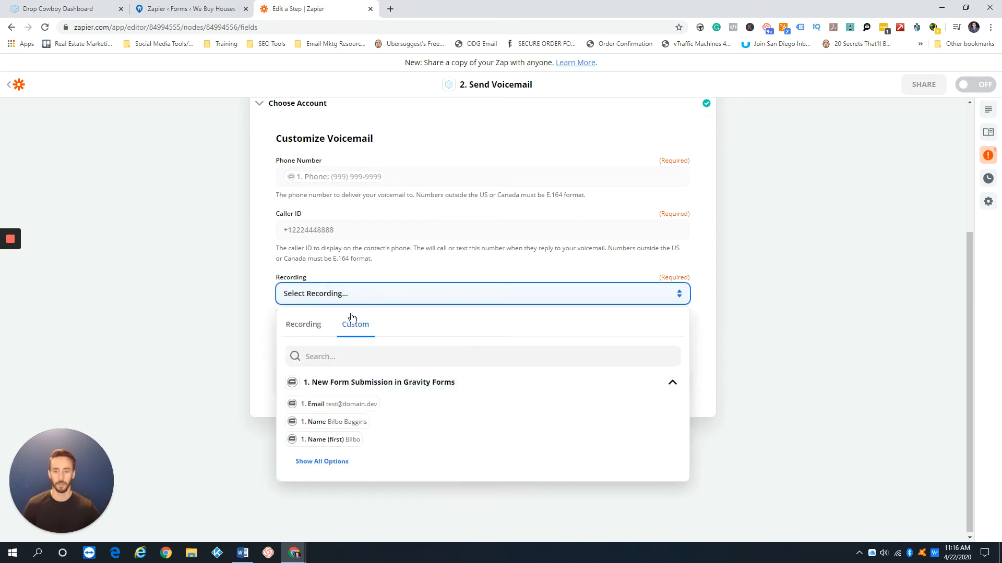
left_click(304, 327)
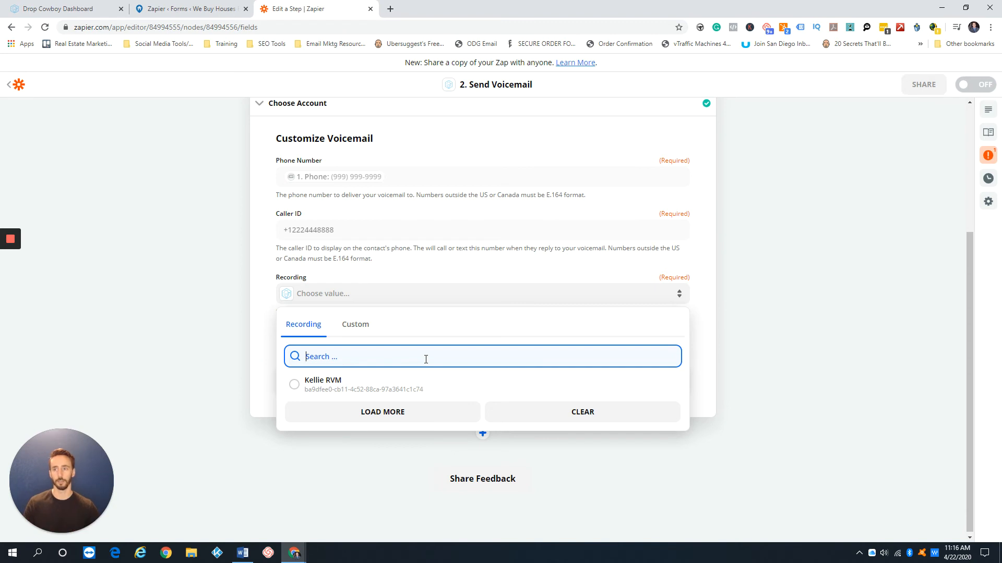
left_click(72, 9)
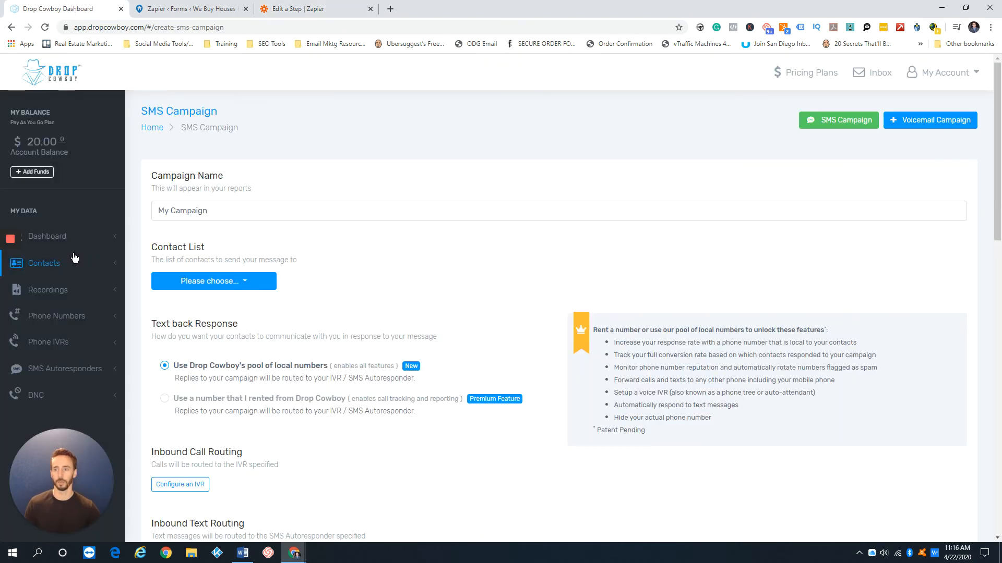
left_click(60, 285)
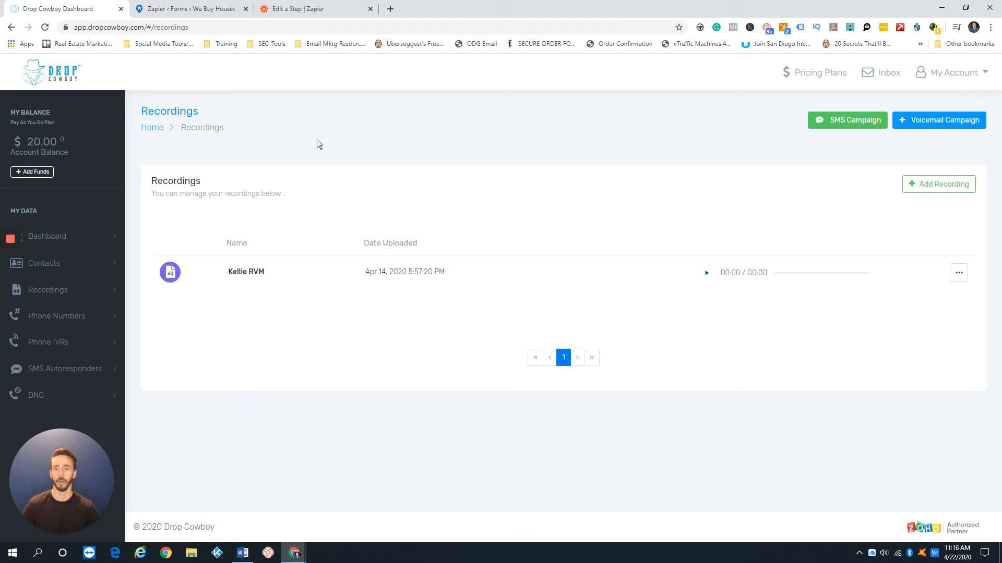
Step: Return to the zap in Zapier, choose the uploaded RVM recording for the voicemail, and continue to the action's test
left_click(302, 11)
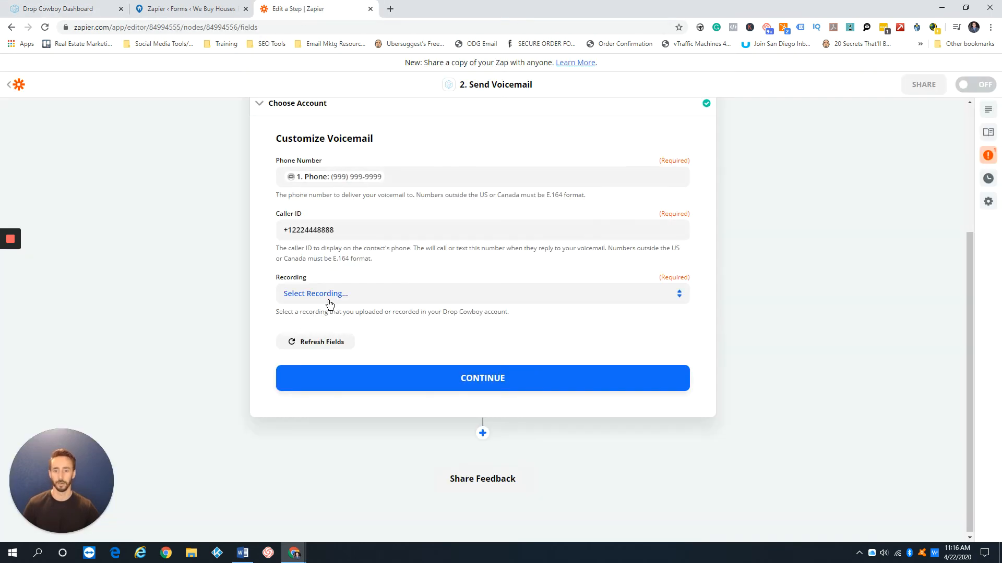
left_click(329, 296)
left_click(312, 323)
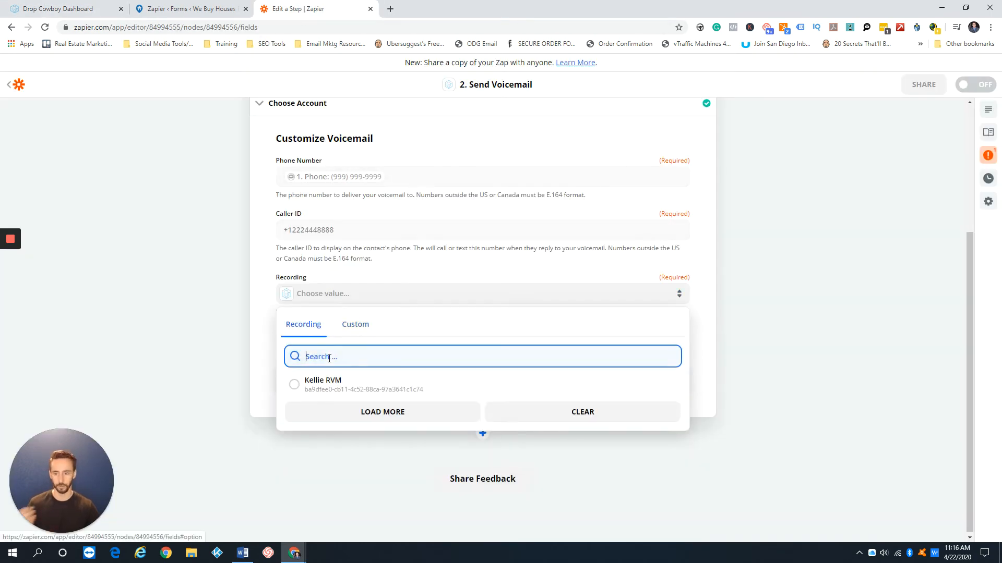
left_click(324, 386)
left_click(470, 380)
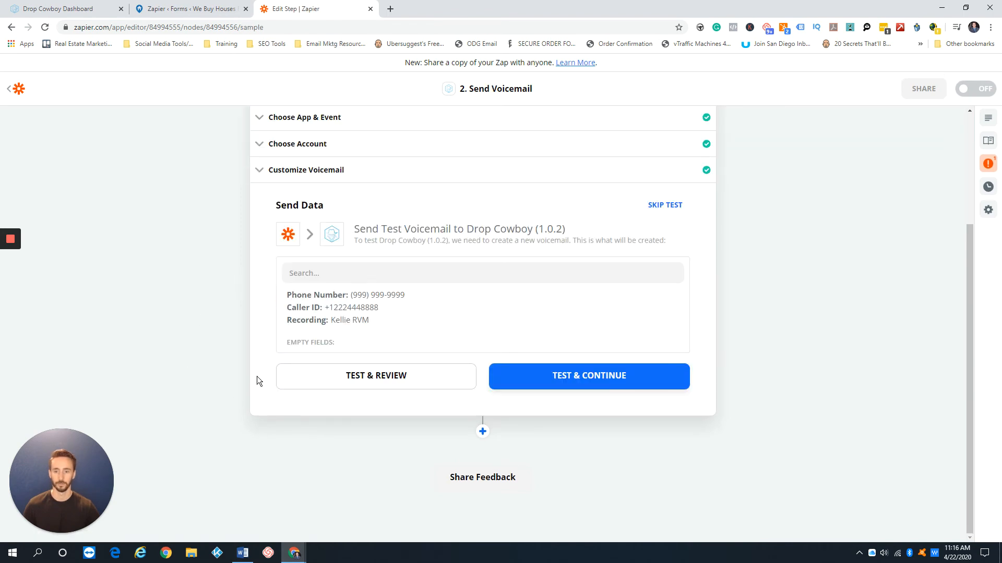
Step: Send and review a test voicemail to Drop Cowboy, and finish editing by turning the zap on
left_click(387, 379)
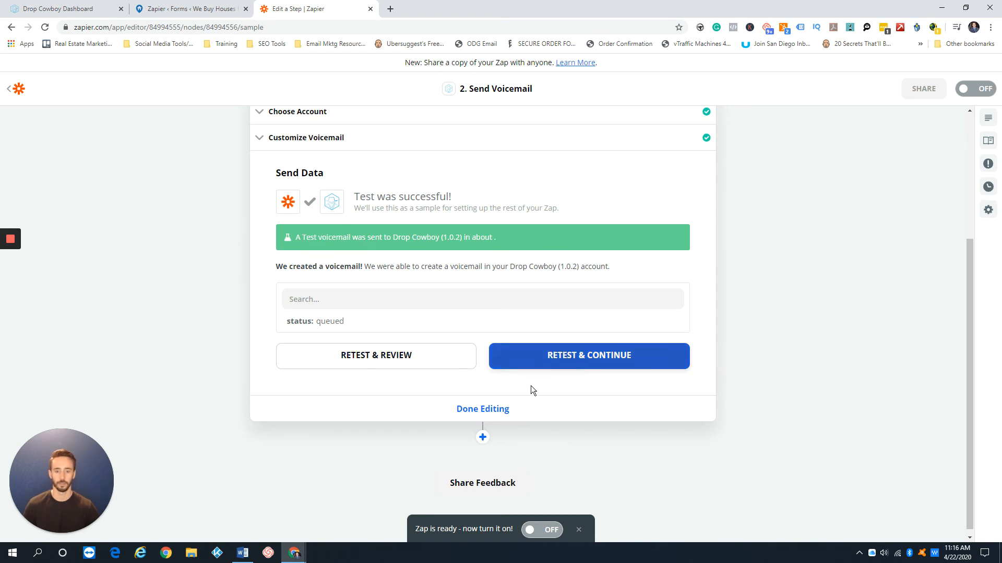
left_click(498, 409)
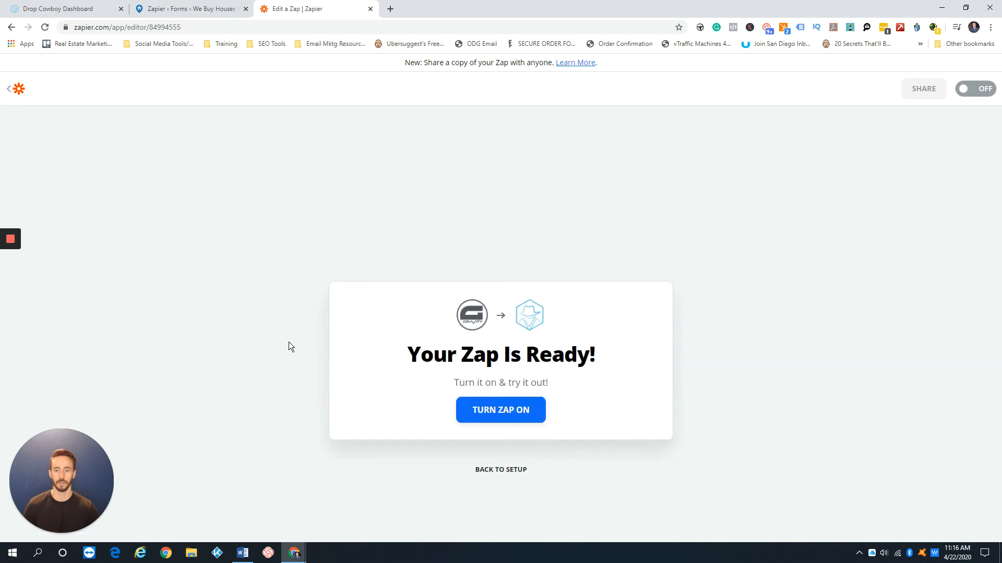
left_click(523, 251)
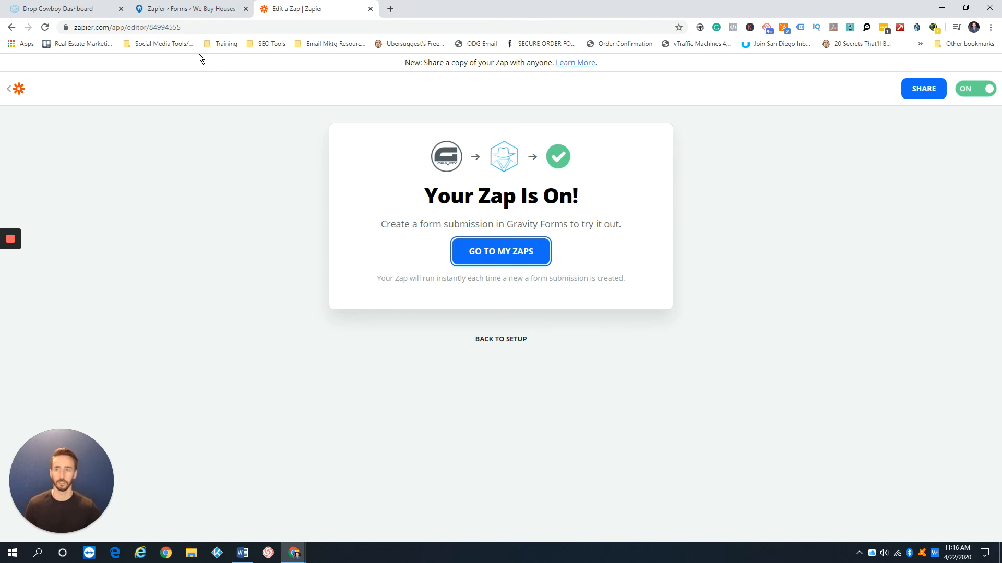
Step: Switch to Carrot to check the Contact Us form's Zapier feeds, and return to Zapier
left_click(188, 9)
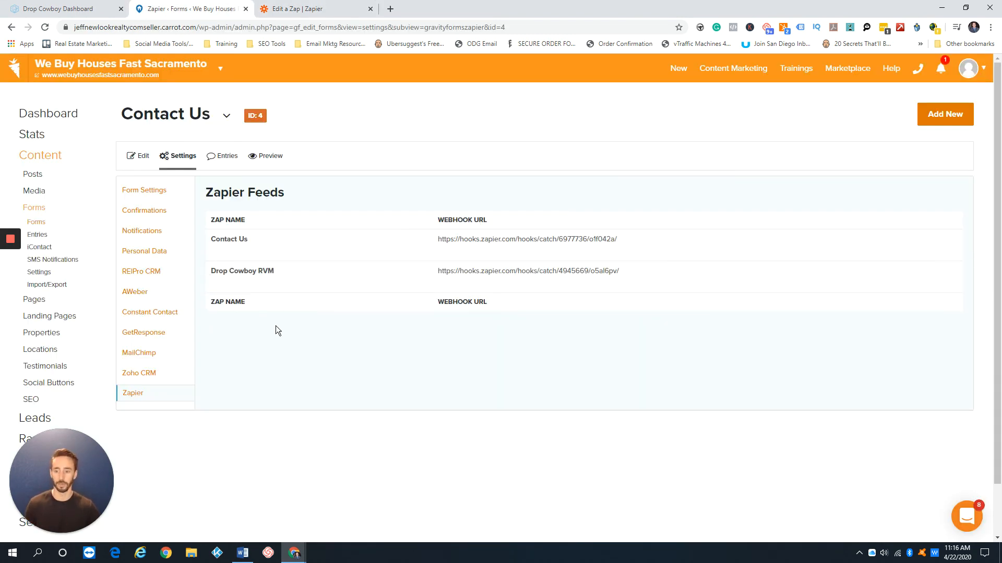
left_click(334, 6)
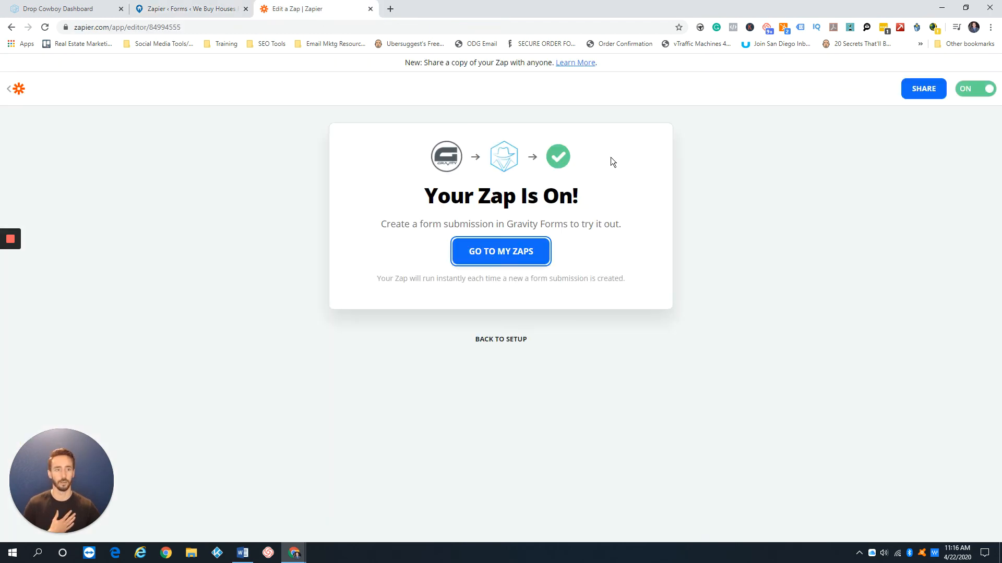
Step: Go back to the zap setup and examine the Gravity Forms trigger's found sample data, including loading more requests
left_click(503, 340)
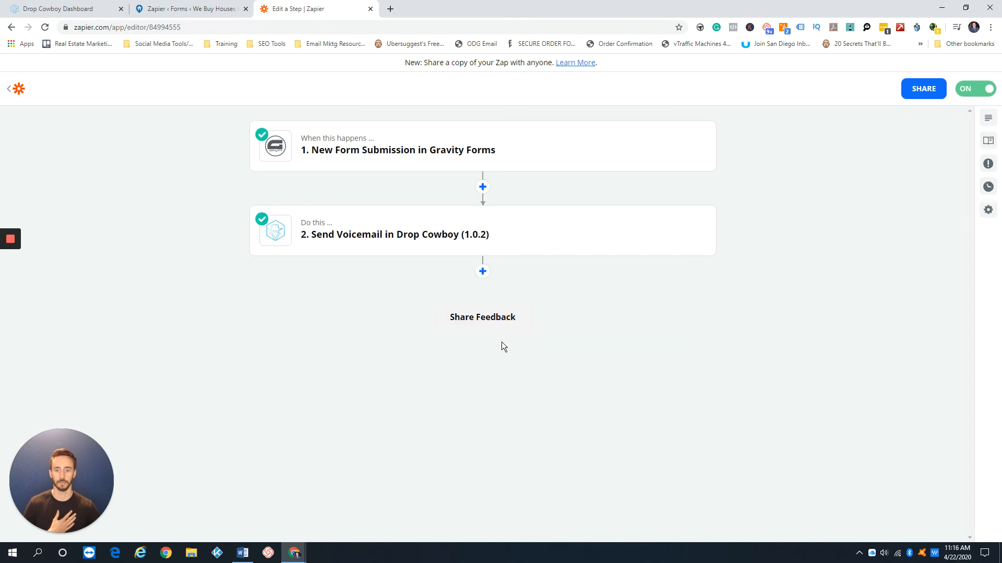
left_click(353, 151)
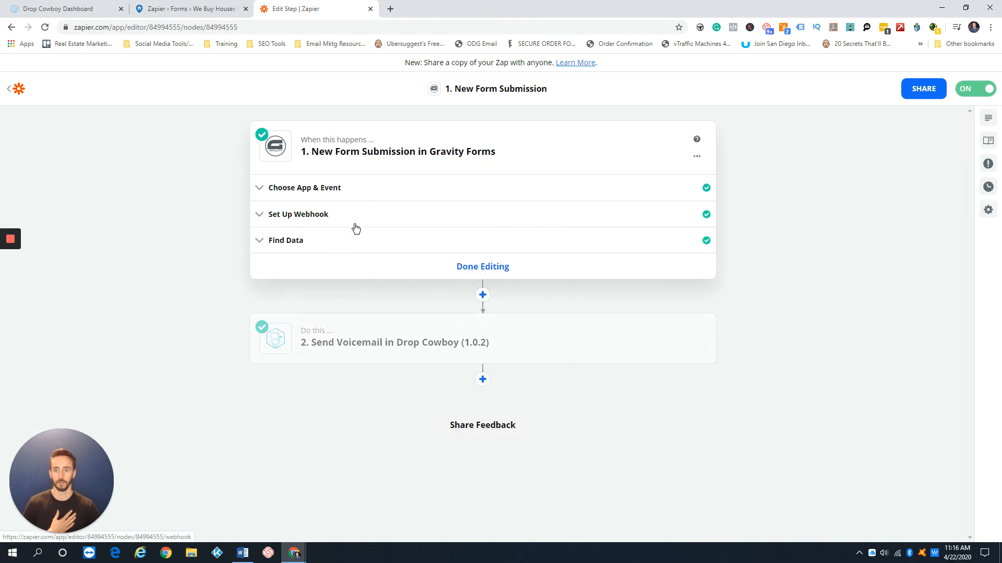
left_click(352, 240)
scroll(543, 316, "down", 2)
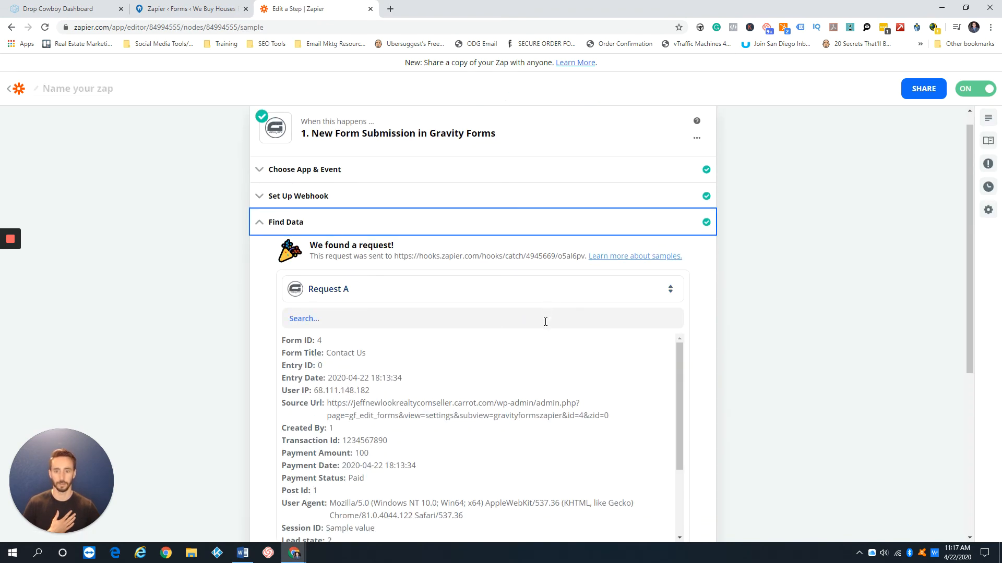
left_click(641, 228)
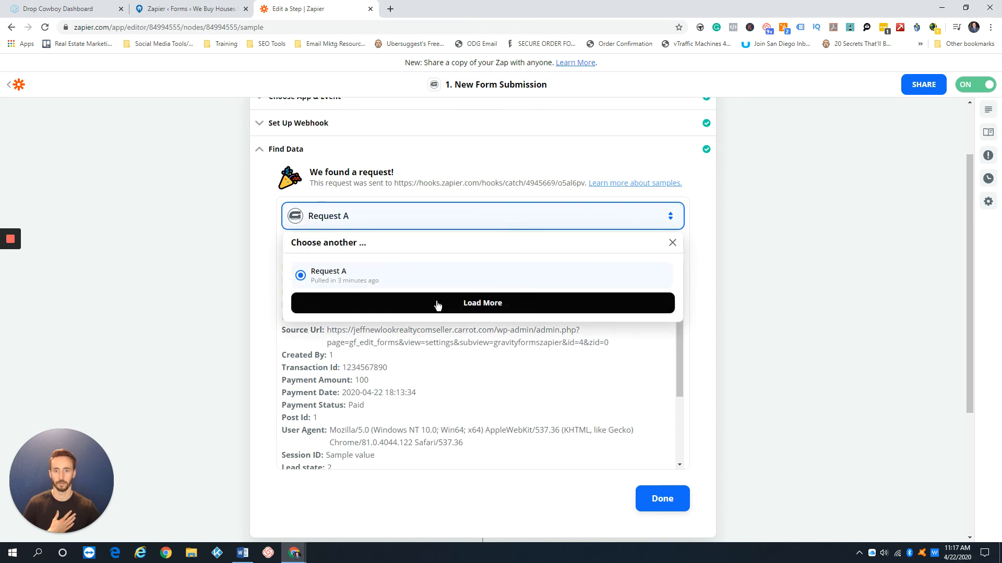
left_click(454, 303)
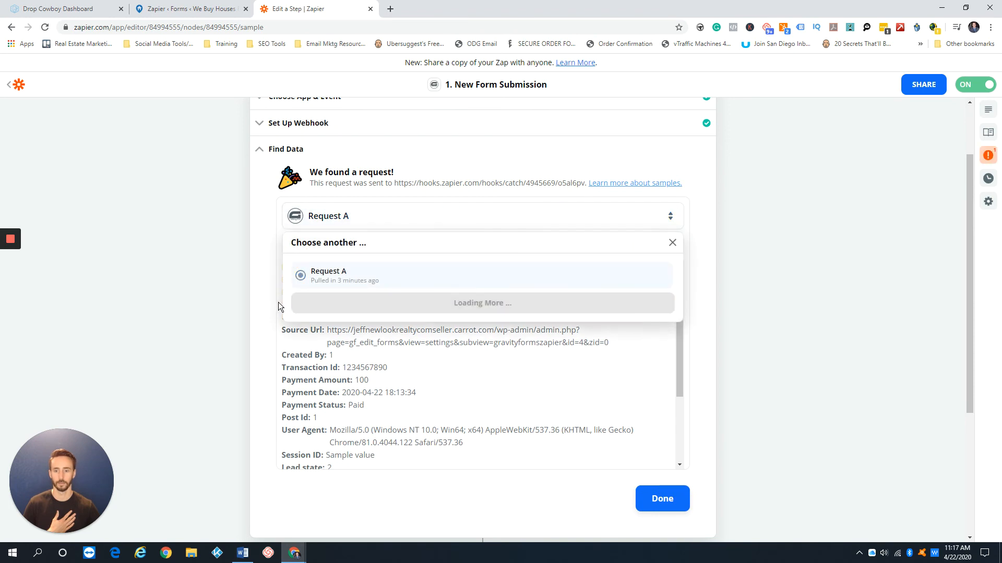
left_click(266, 257)
scroll(249, 224, "up", 2)
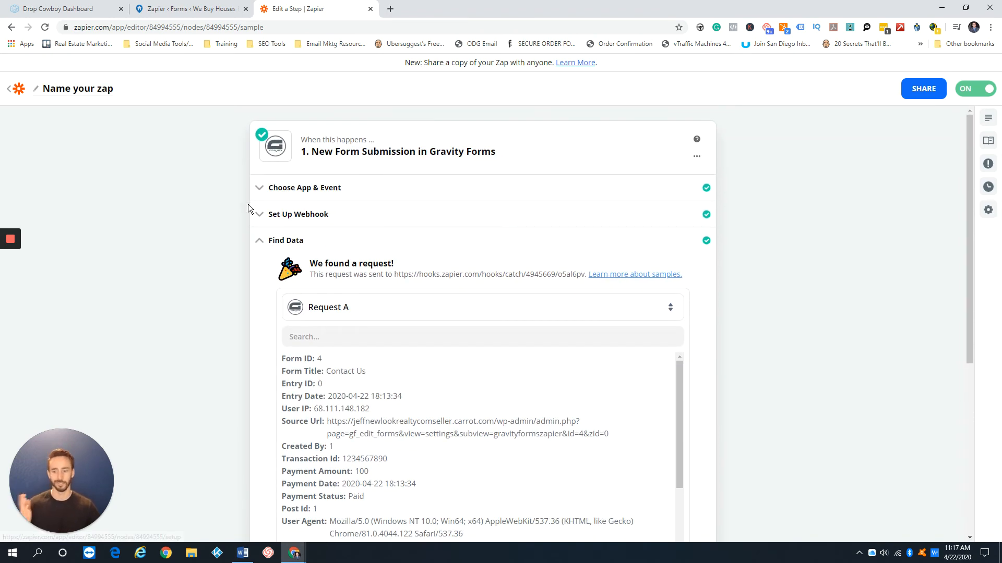
left_click(262, 241)
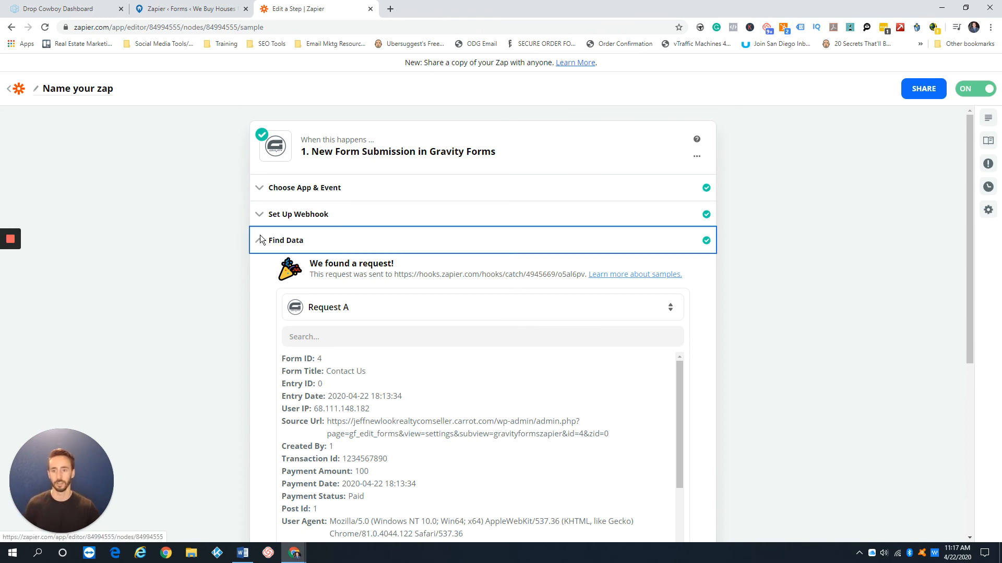
left_click(215, 228)
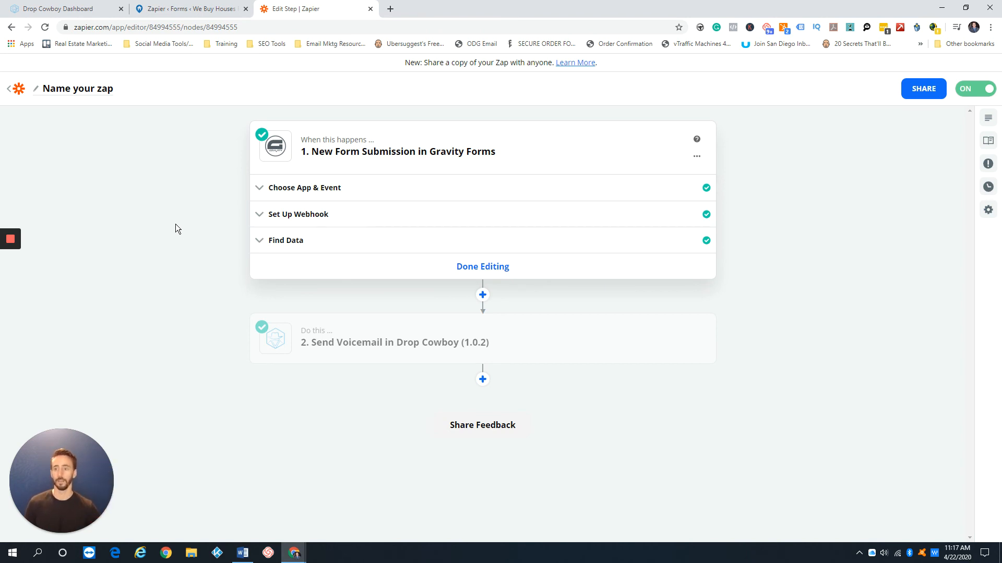
Step: Name the zap "Carror Contact Us > DC" and return to the list of zaps
left_click(73, 92)
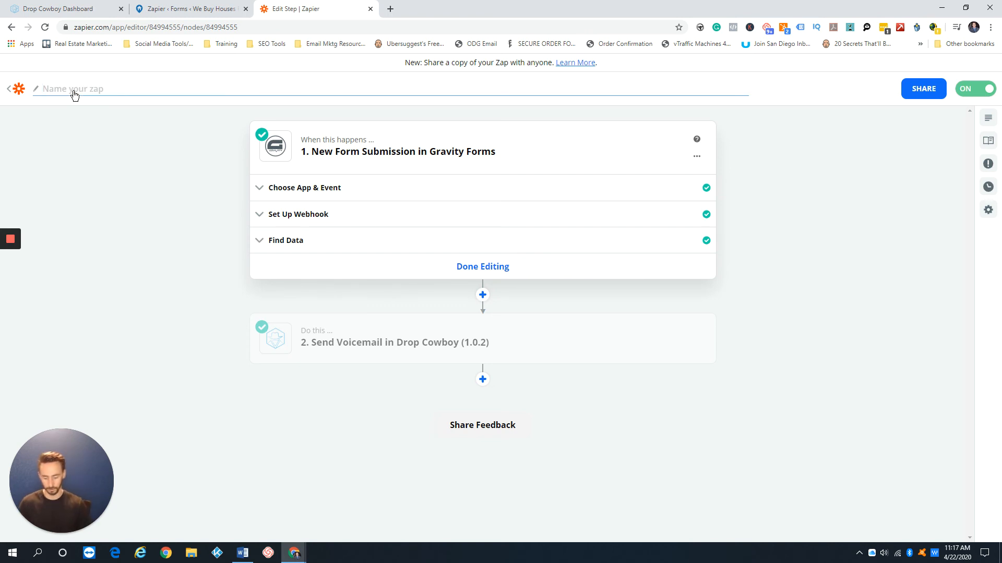
type("C")
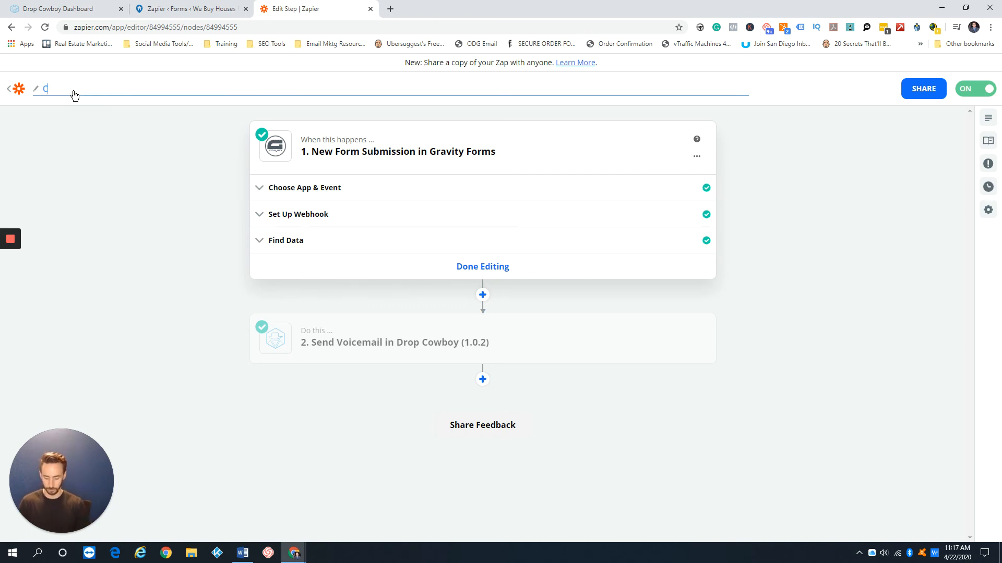
type("arror Co")
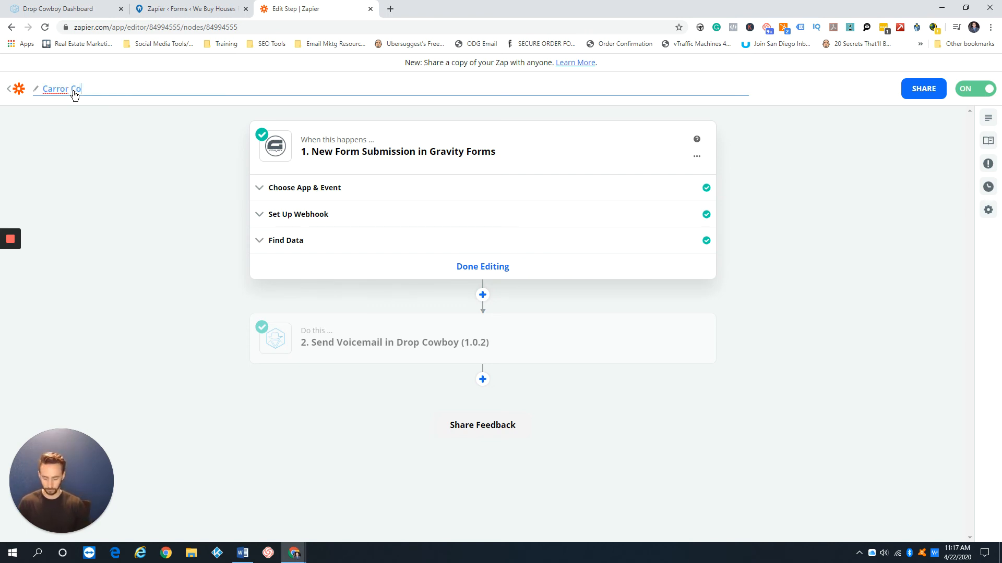
type("ntact Us")
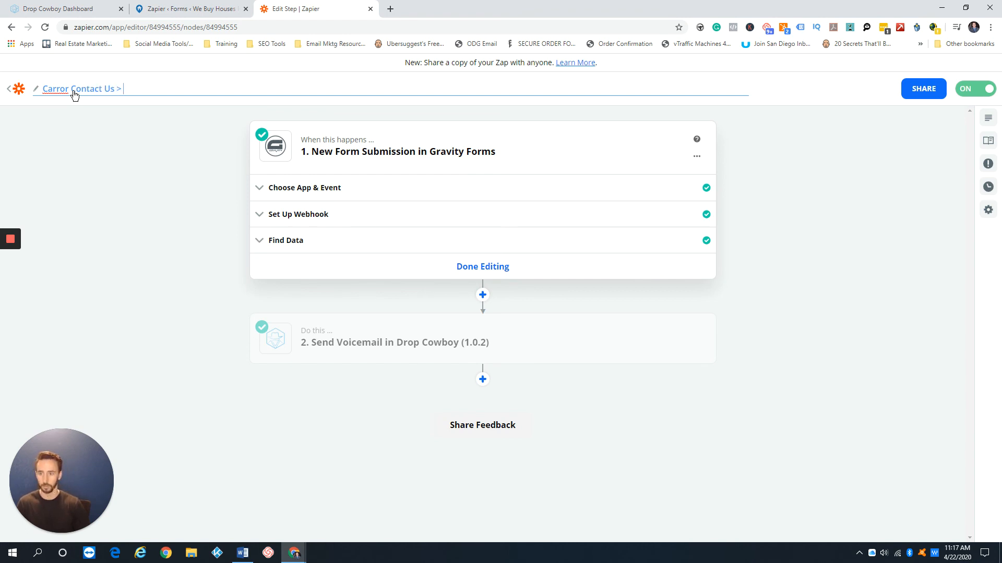
type(" > DC")
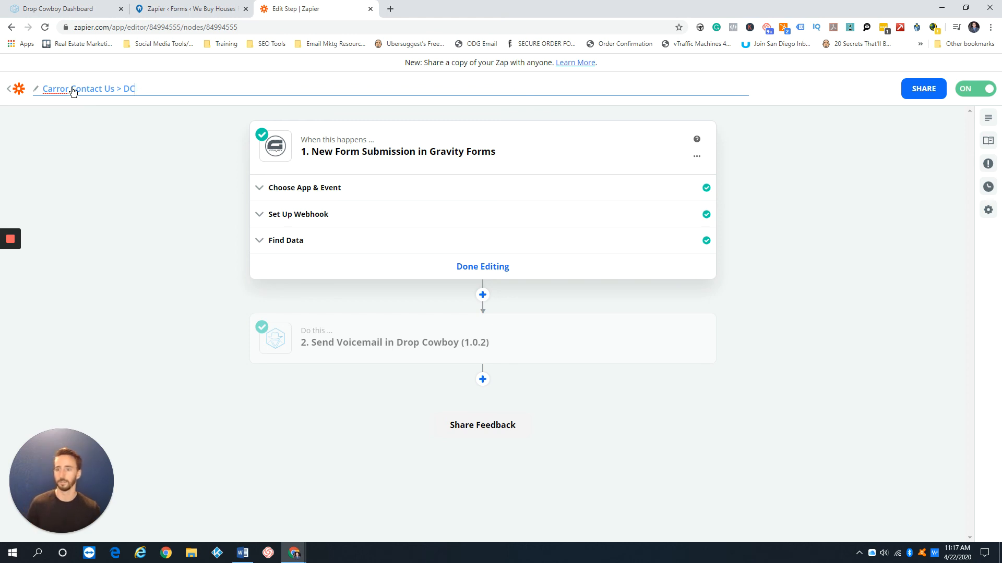
left_click(129, 224)
left_click(19, 89)
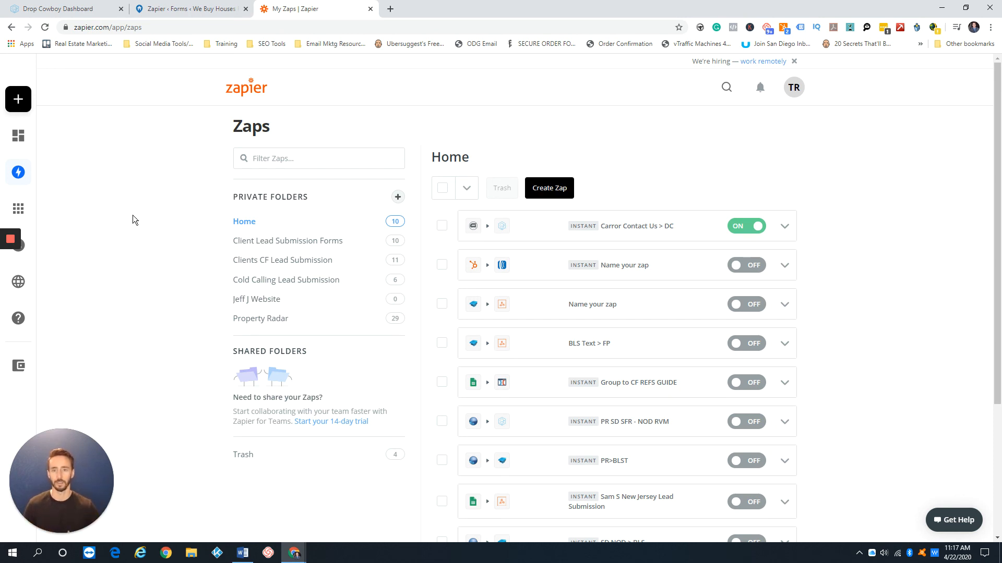
Step: Switch to Carrot and bring up the Contact Us form's Zapier feeds
left_click(197, 9)
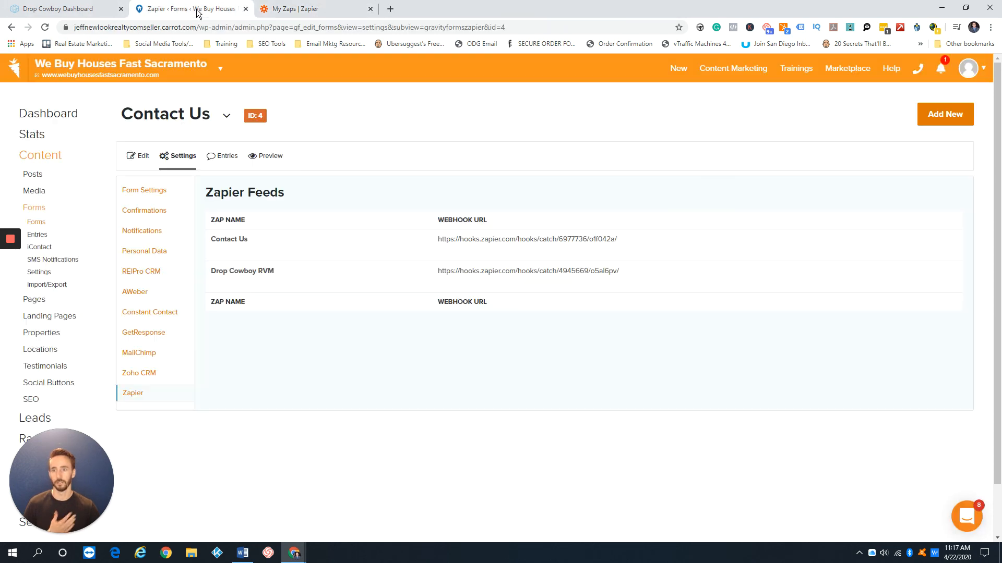